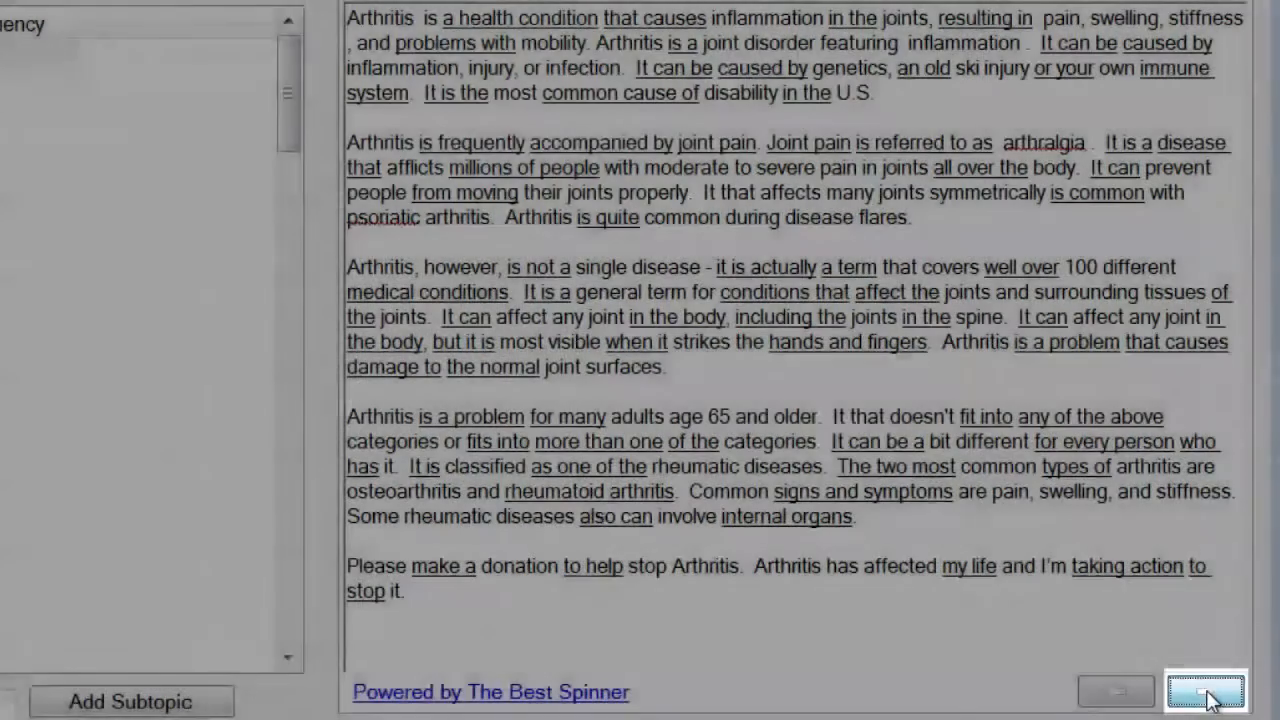
# - Swap in synonyms: Joint inflammation, an ailment, triggers, irritation, within the, important joints
pyautogui.click(1207, 692)
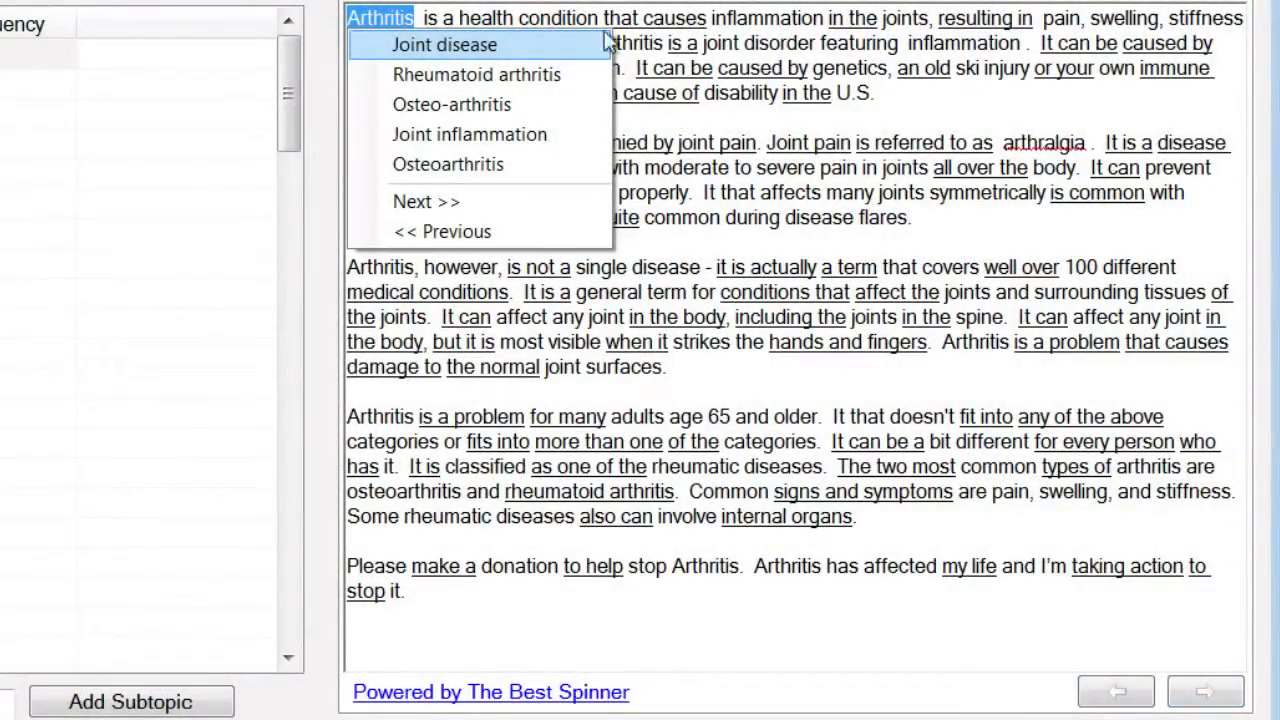
pyautogui.click(574, 124)
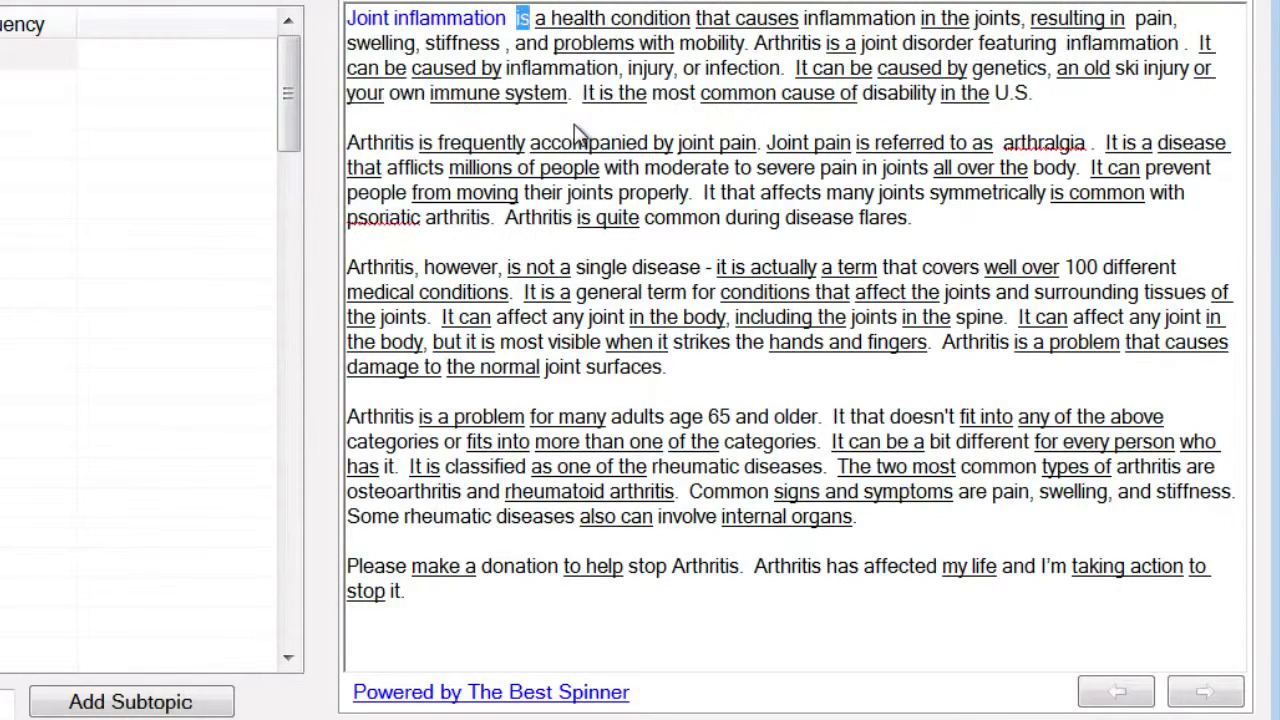
pyautogui.click(1207, 692)
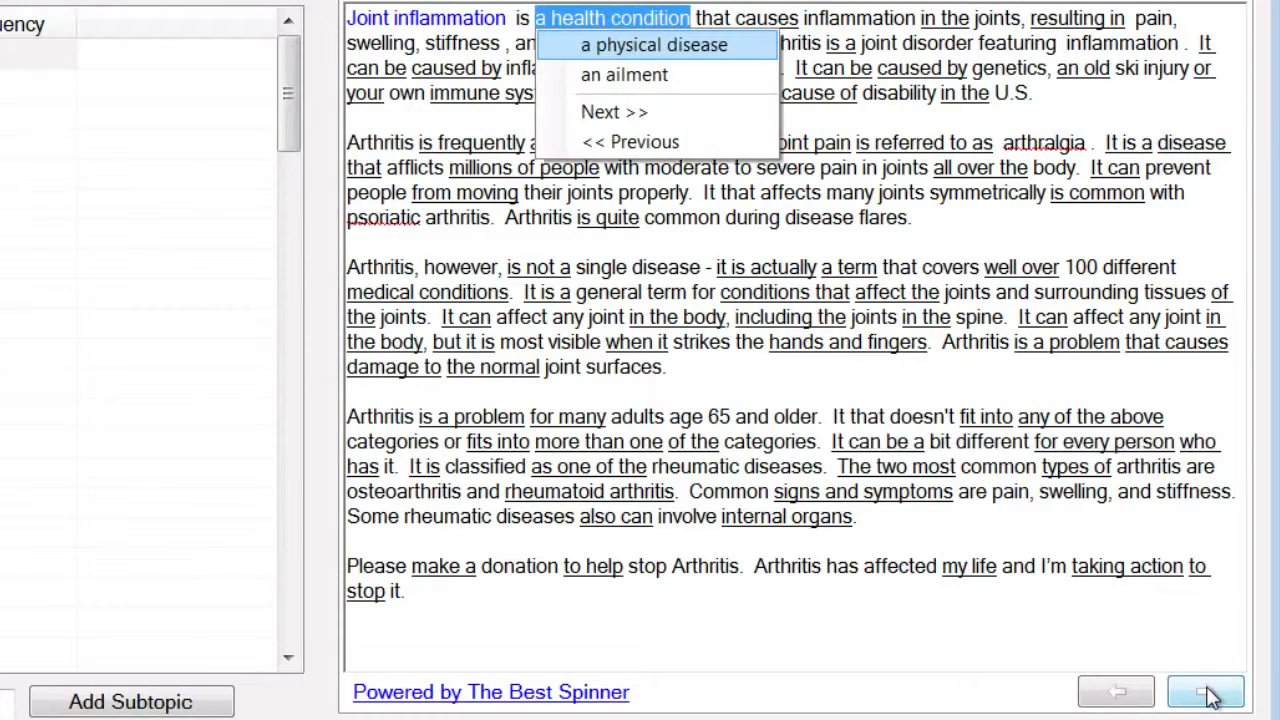
pyautogui.click(758, 72)
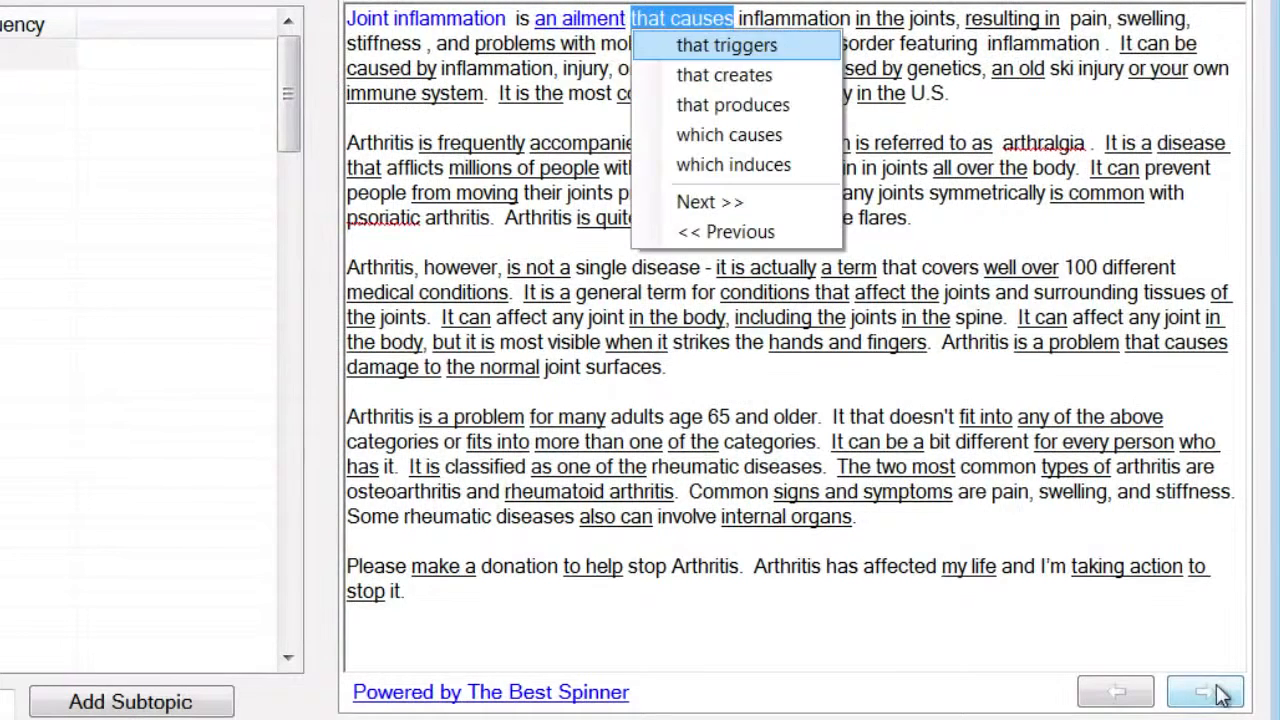
pyautogui.click(766, 50)
pyautogui.click(766, 50)
pyautogui.click(905, 48)
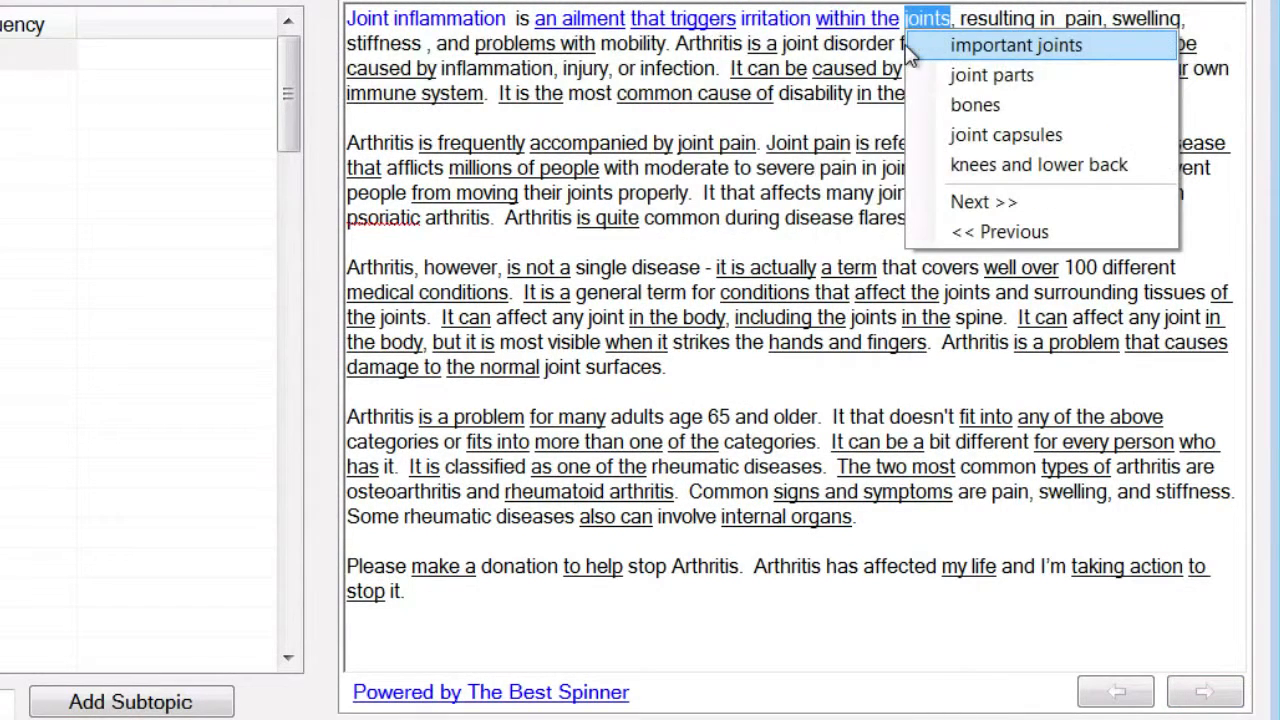
pyautogui.click(1099, 48)
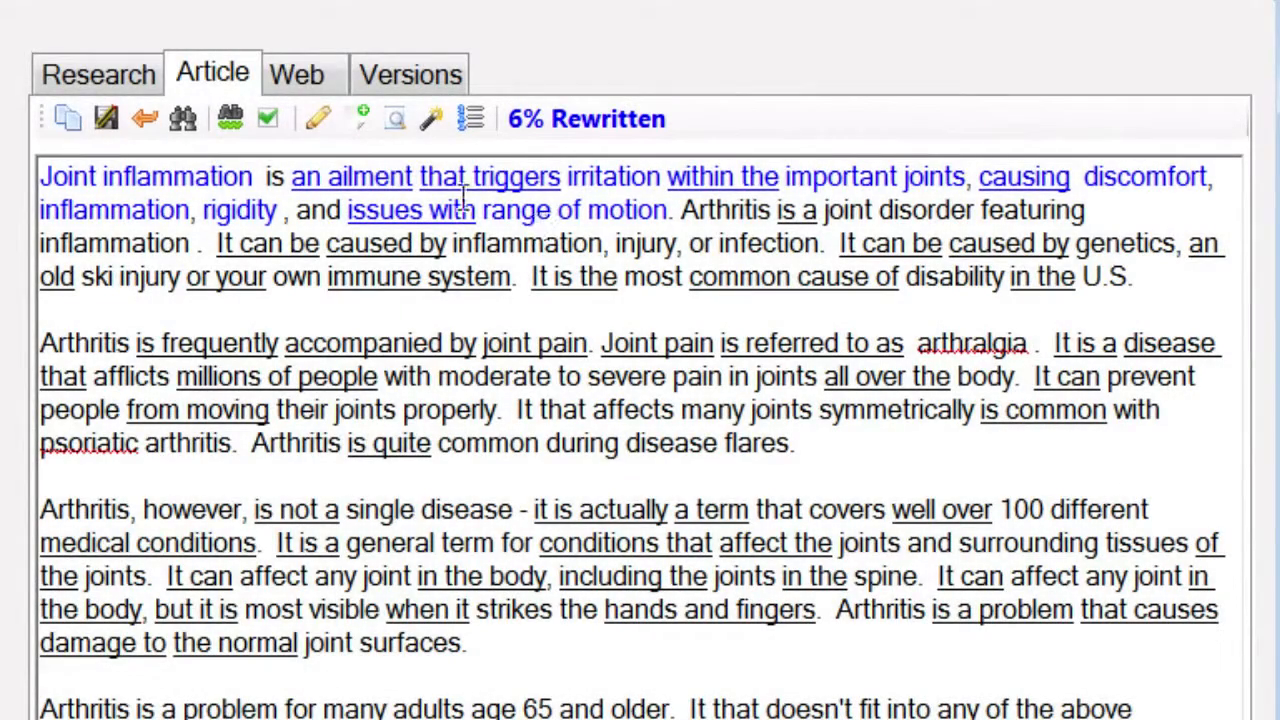
pyautogui.click(316, 119)
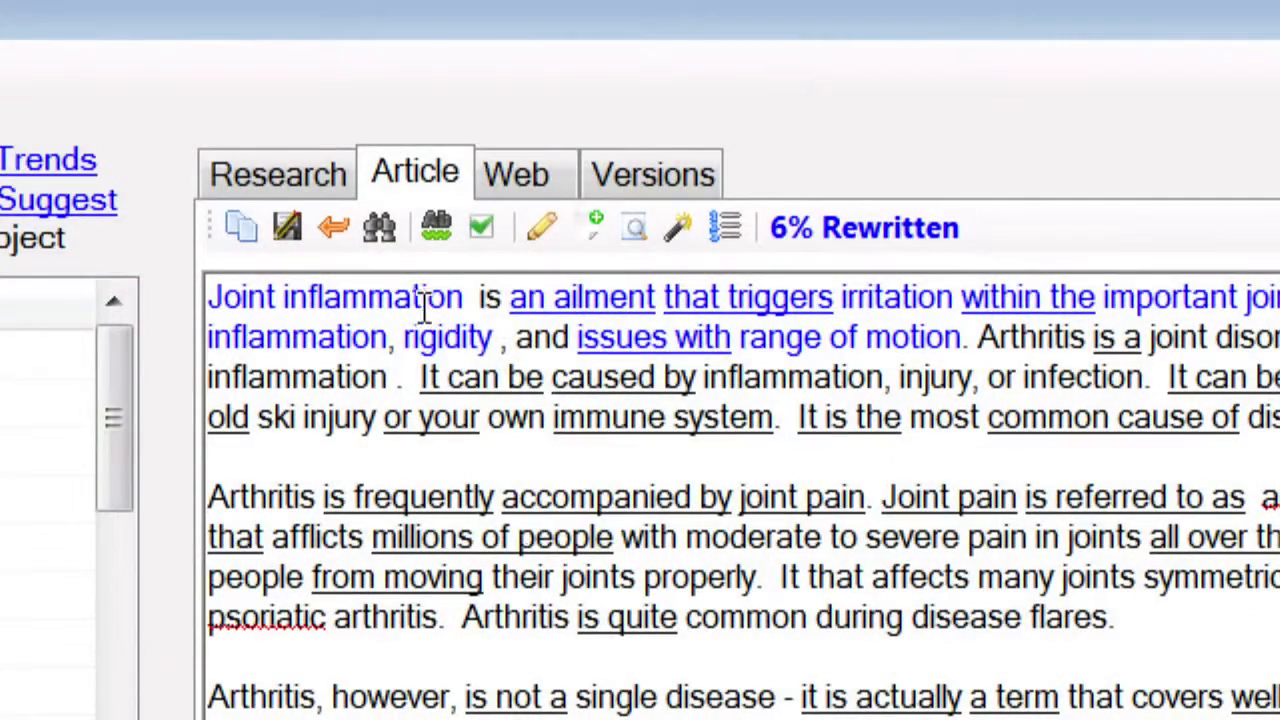
pyautogui.click(338, 241)
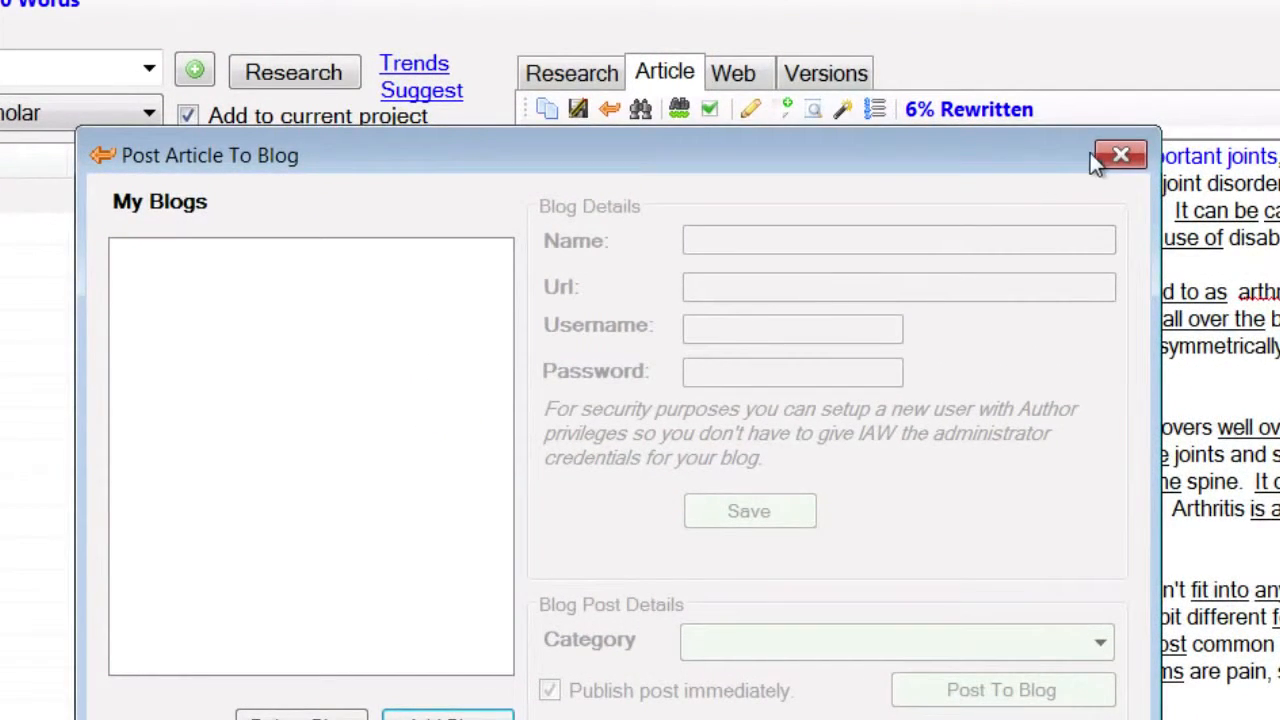
pyautogui.click(1096, 157)
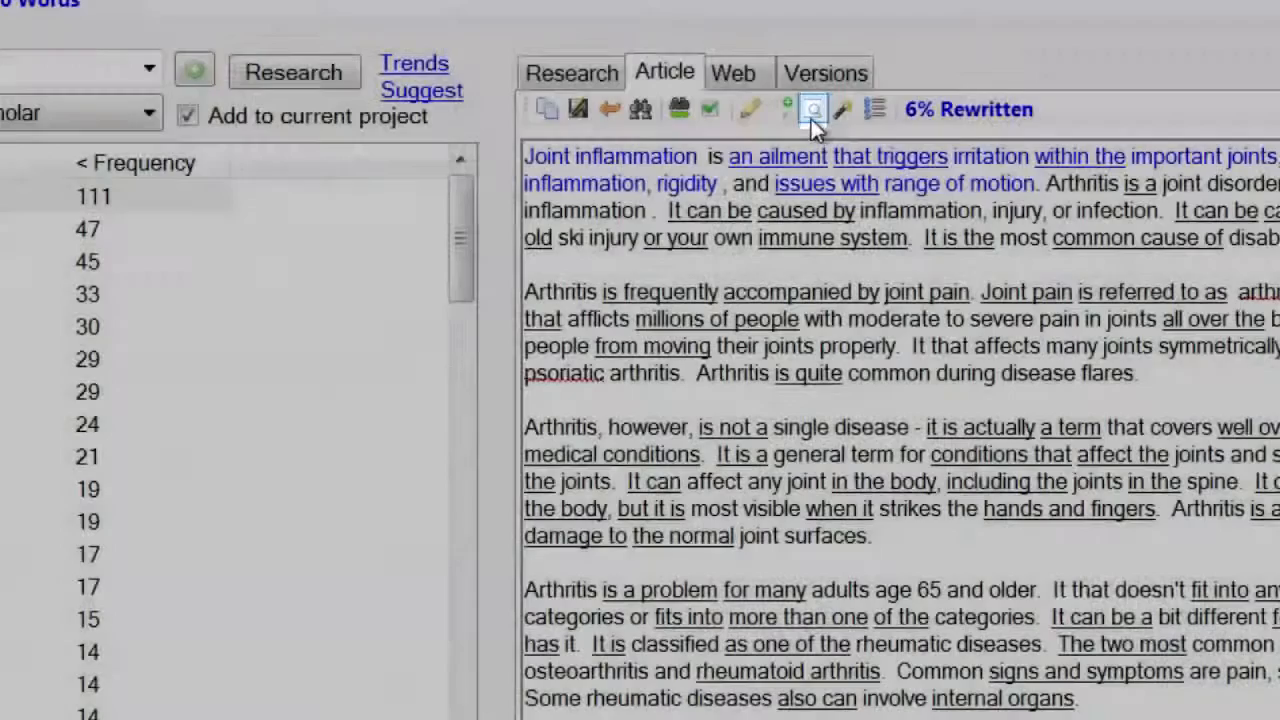
# - Search Fact Finder for arthritis facts and view the full joint-swelling fact with its source
pyautogui.click(813, 110)
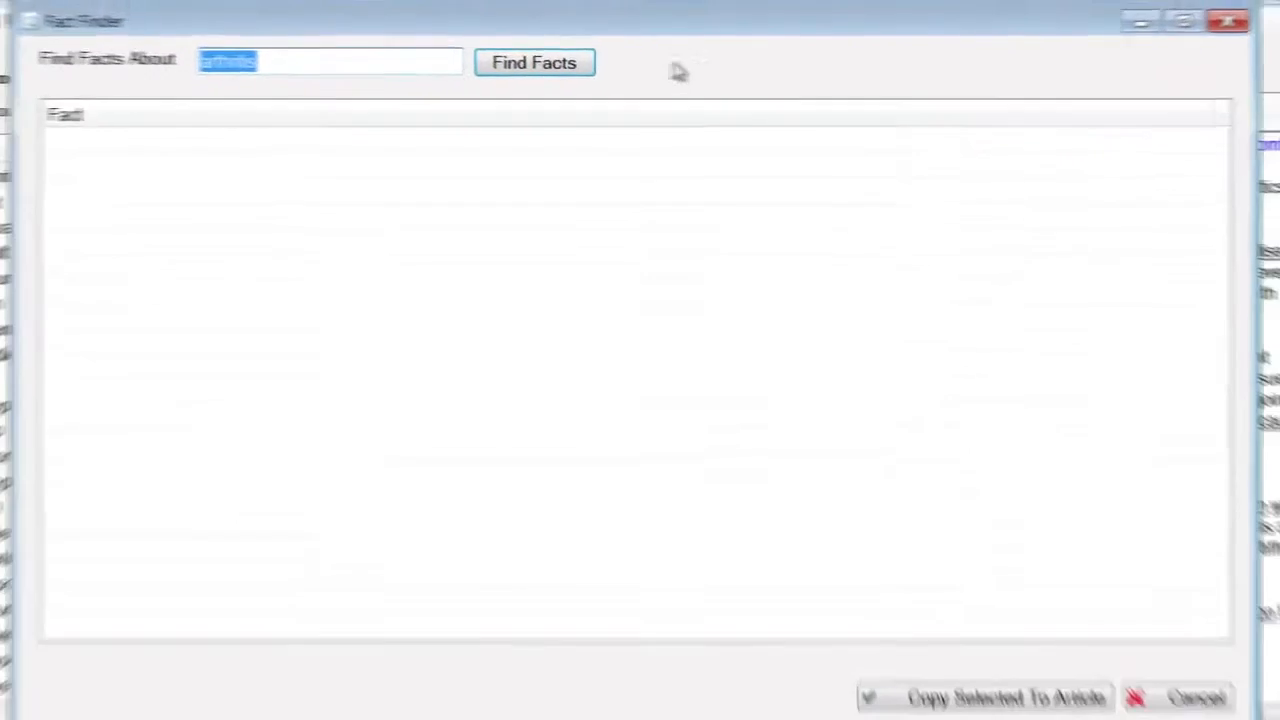
pyautogui.click(578, 68)
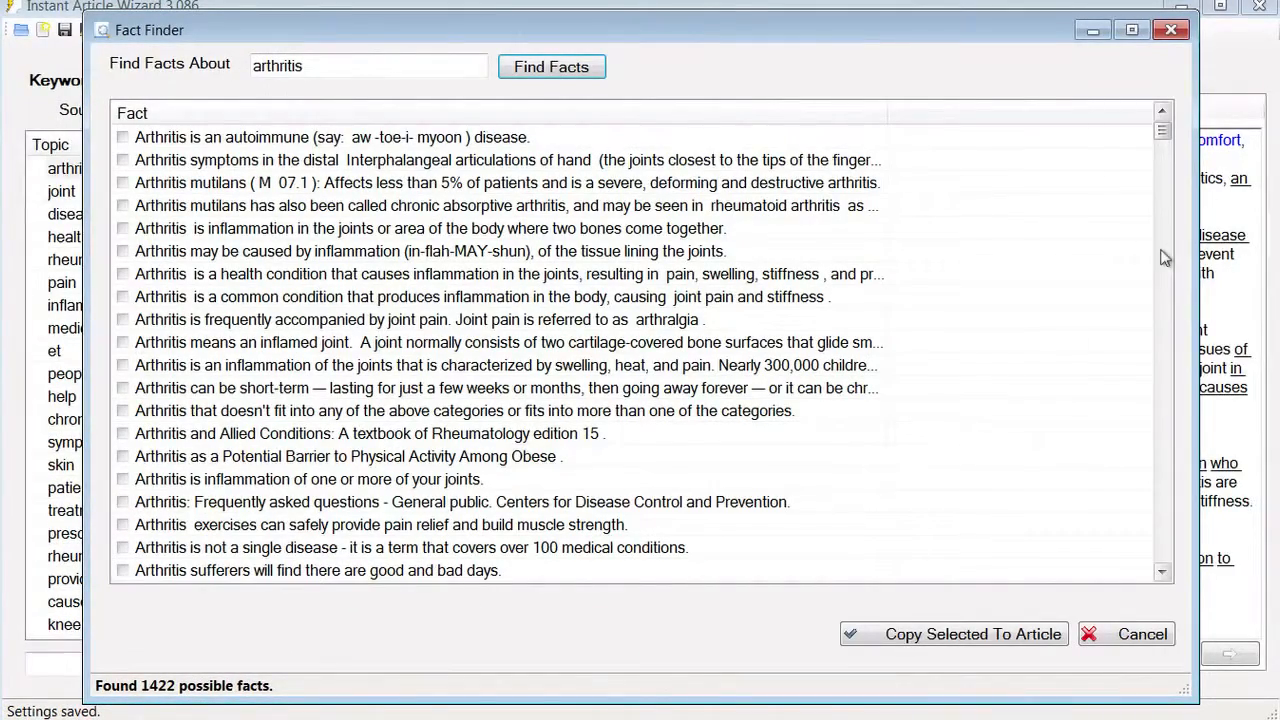
pyautogui.moveTo(1163, 130); pyautogui.dragTo(1165, 140)
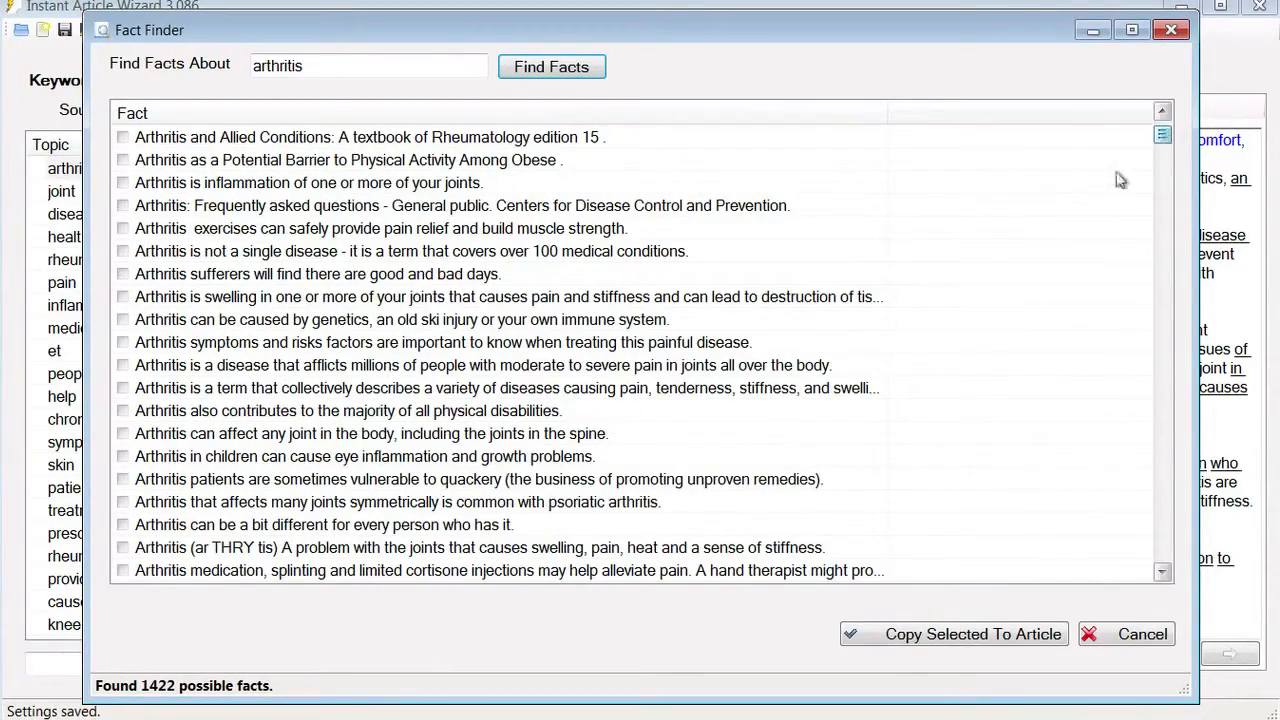
pyautogui.click(745, 296)
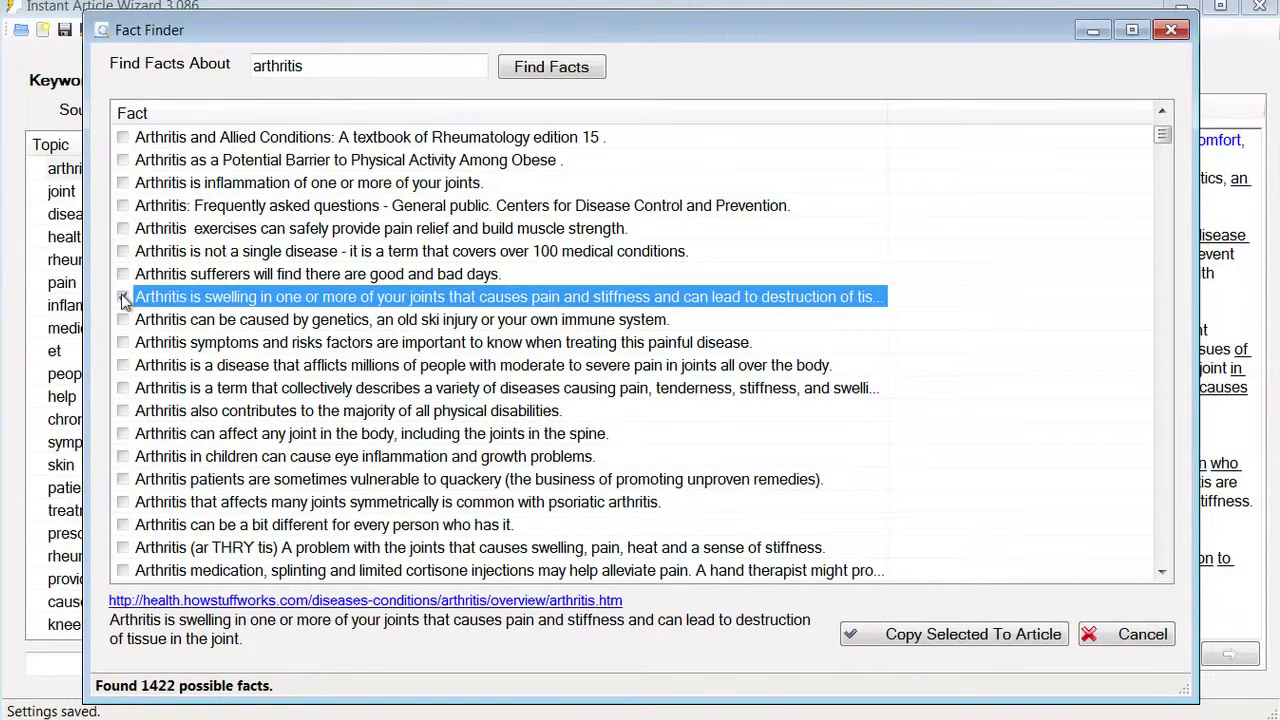
# - Copy the joint-swelling, per-person difference and medication/splinting facts into the article
pyautogui.click(123, 297)
pyautogui.click(122, 525)
pyautogui.click(122, 571)
pyautogui.click(957, 634)
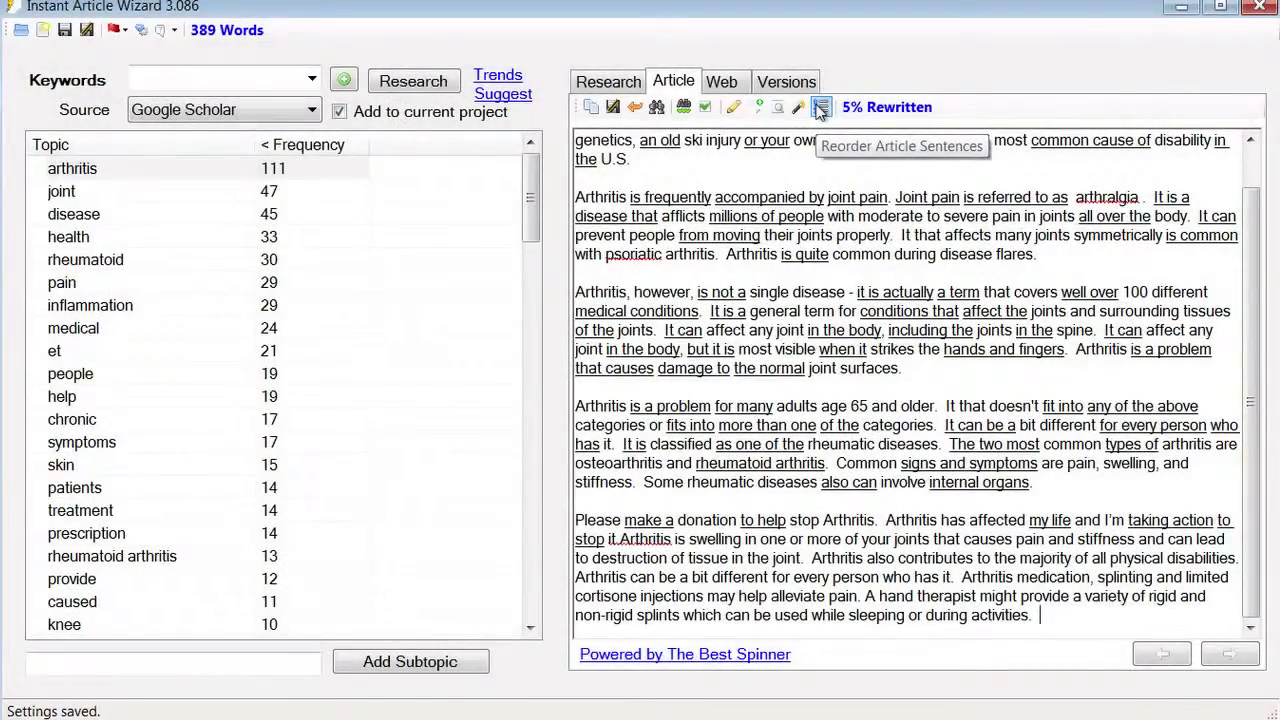
pyautogui.click(820, 108)
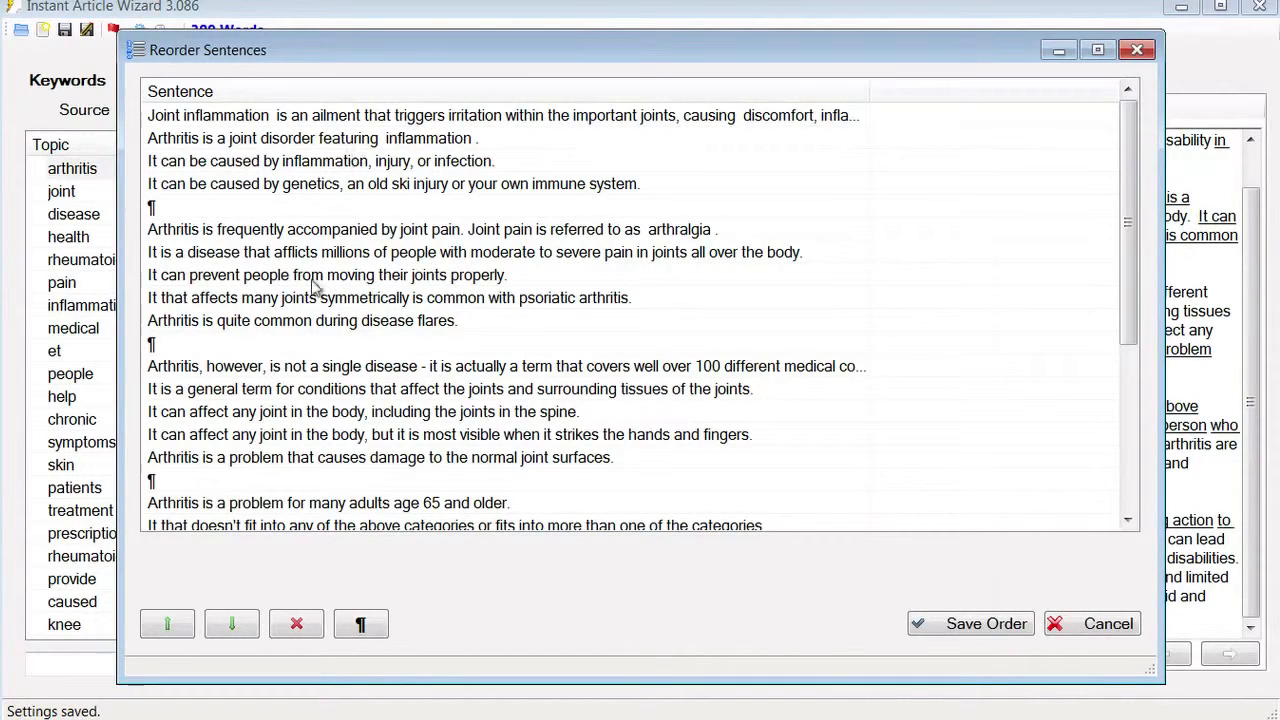
pyautogui.click(320, 321)
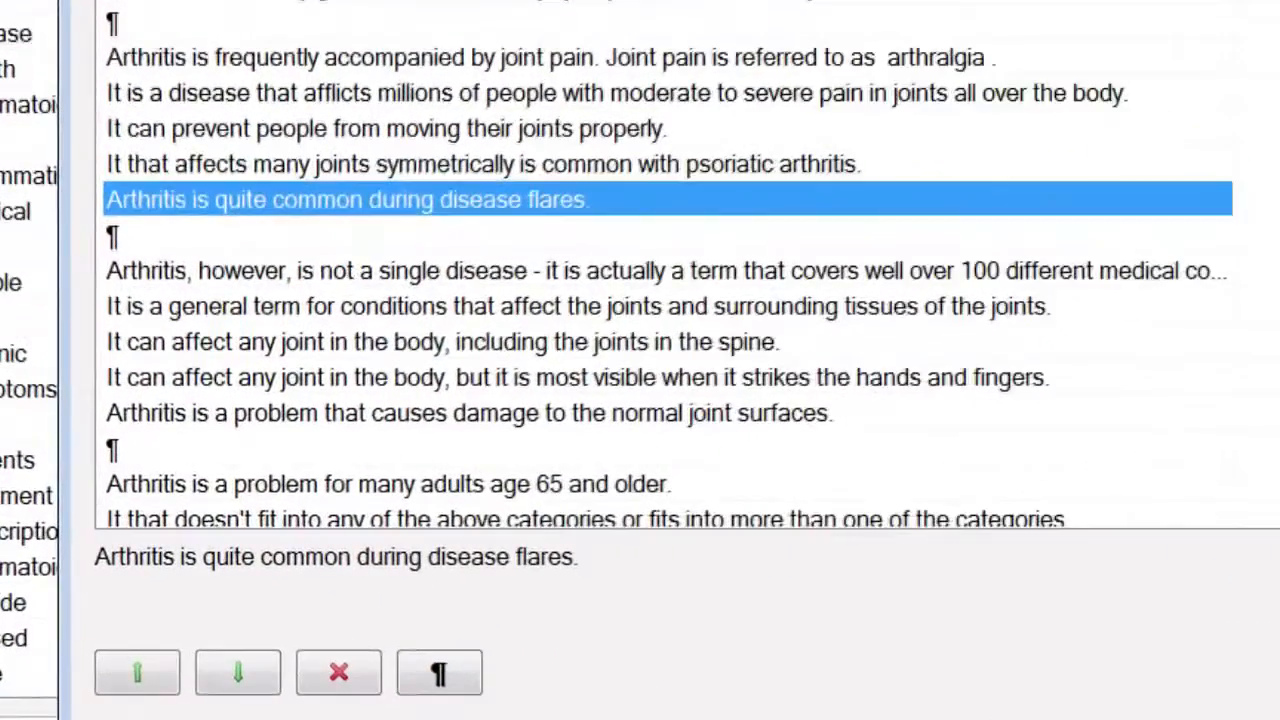
pyautogui.click(137, 672)
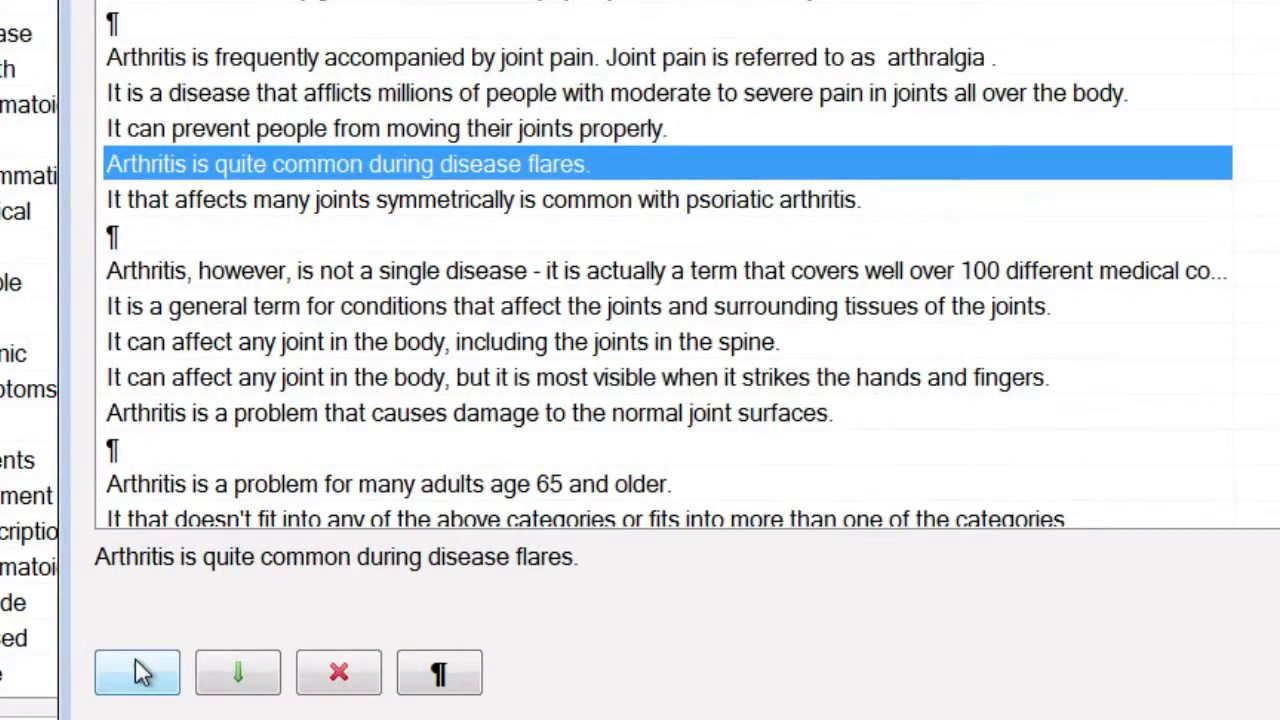
pyautogui.click(137, 672)
pyautogui.click(137, 672)
pyautogui.click(137, 672)
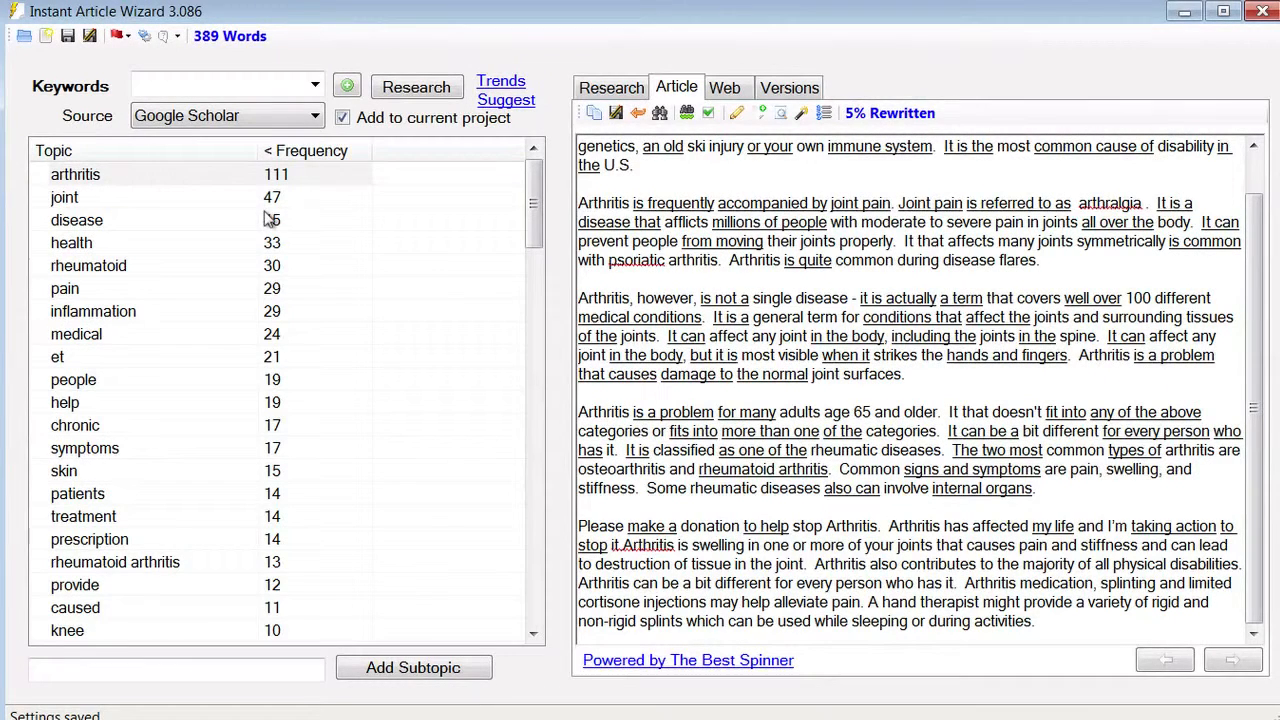
# - Generate a random article from the arthritis, inflammation, health and treatment topics, setting sentences per paragraph
pyautogui.click(117, 178)
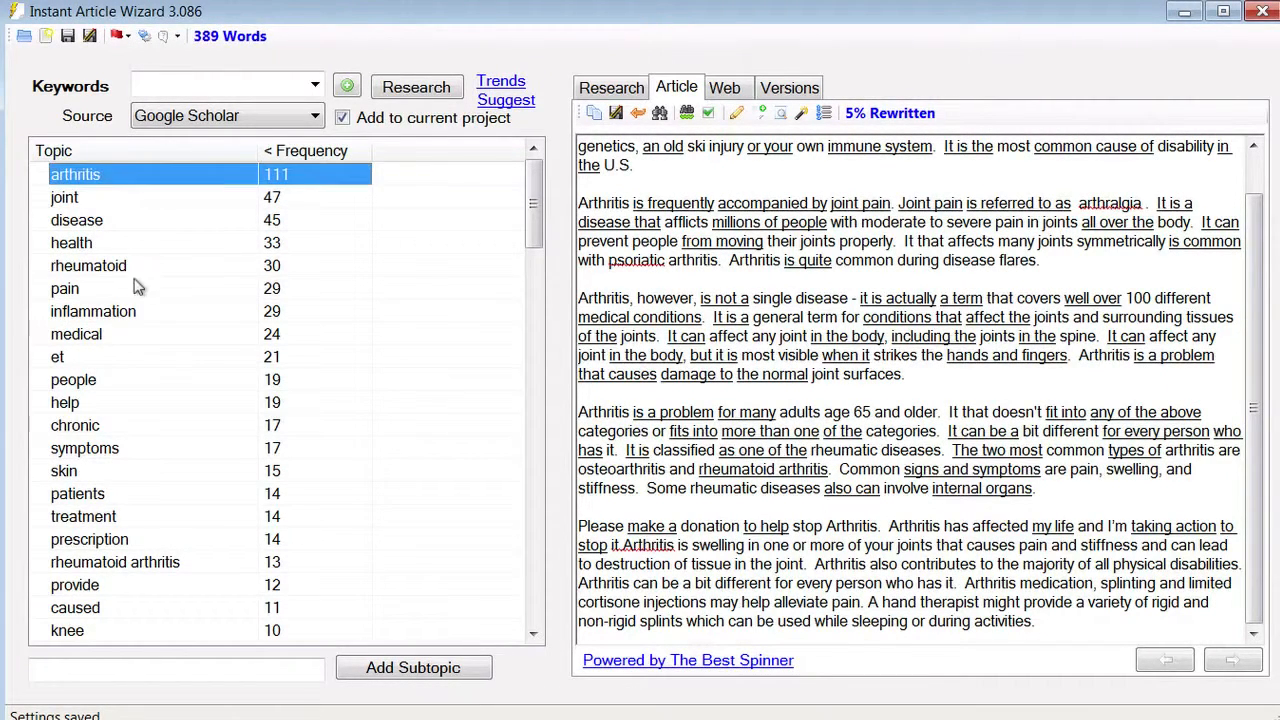
pyautogui.keyDown('ctrl'); pyautogui.click(144, 311); pyautogui.keyUp('ctrl')
pyautogui.keyDown('ctrl'); pyautogui.click(146, 242); pyautogui.keyUp('ctrl')
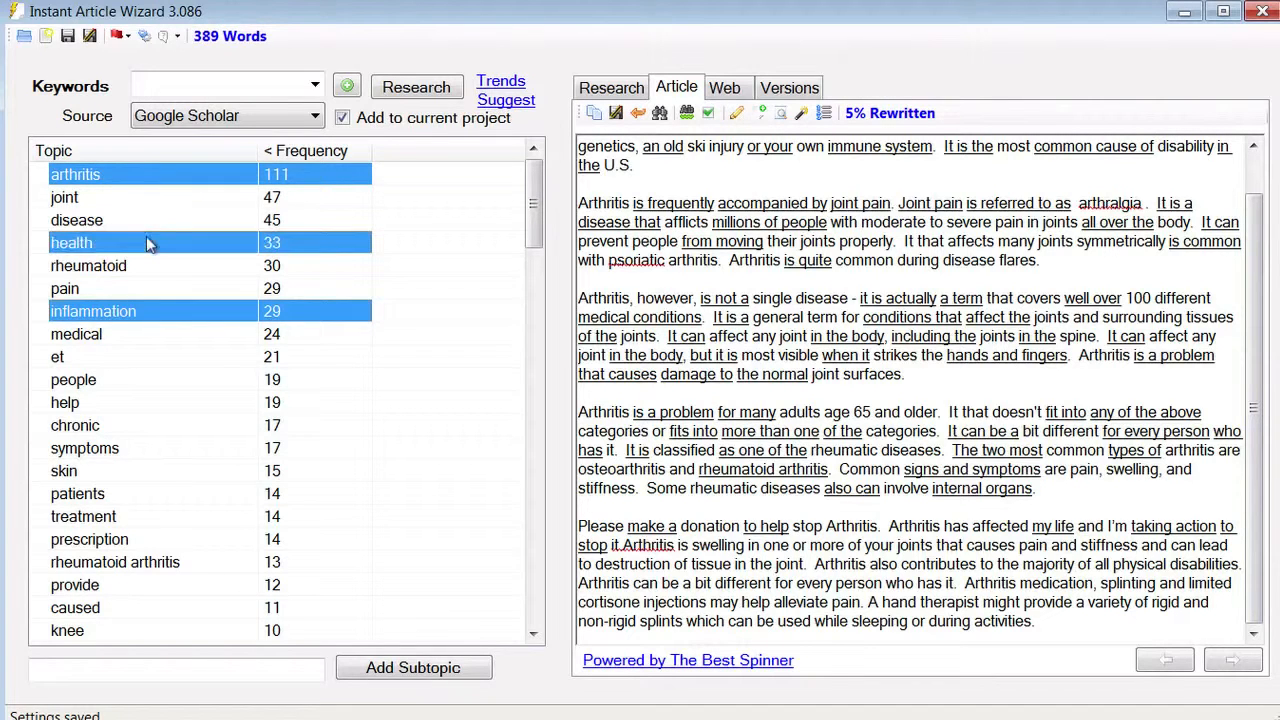
pyautogui.keyDown('ctrl'); pyautogui.click(155, 518); pyautogui.keyUp('ctrl')
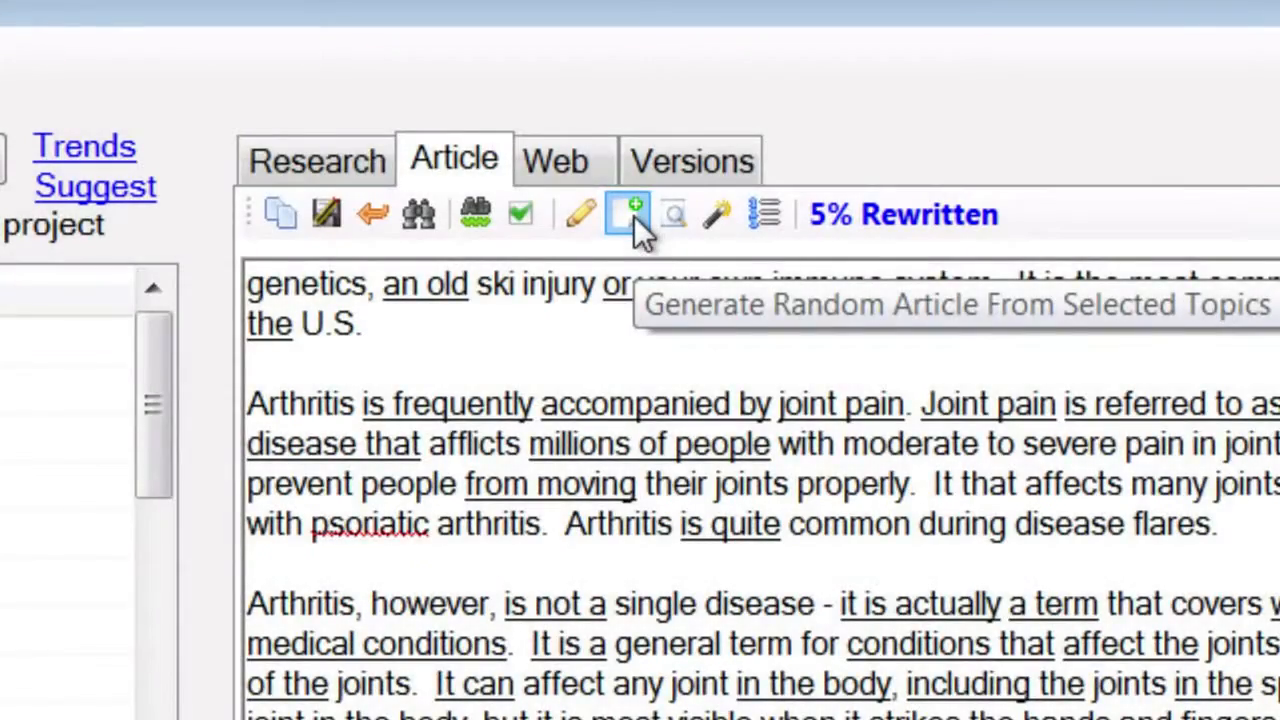
pyautogui.click(634, 216)
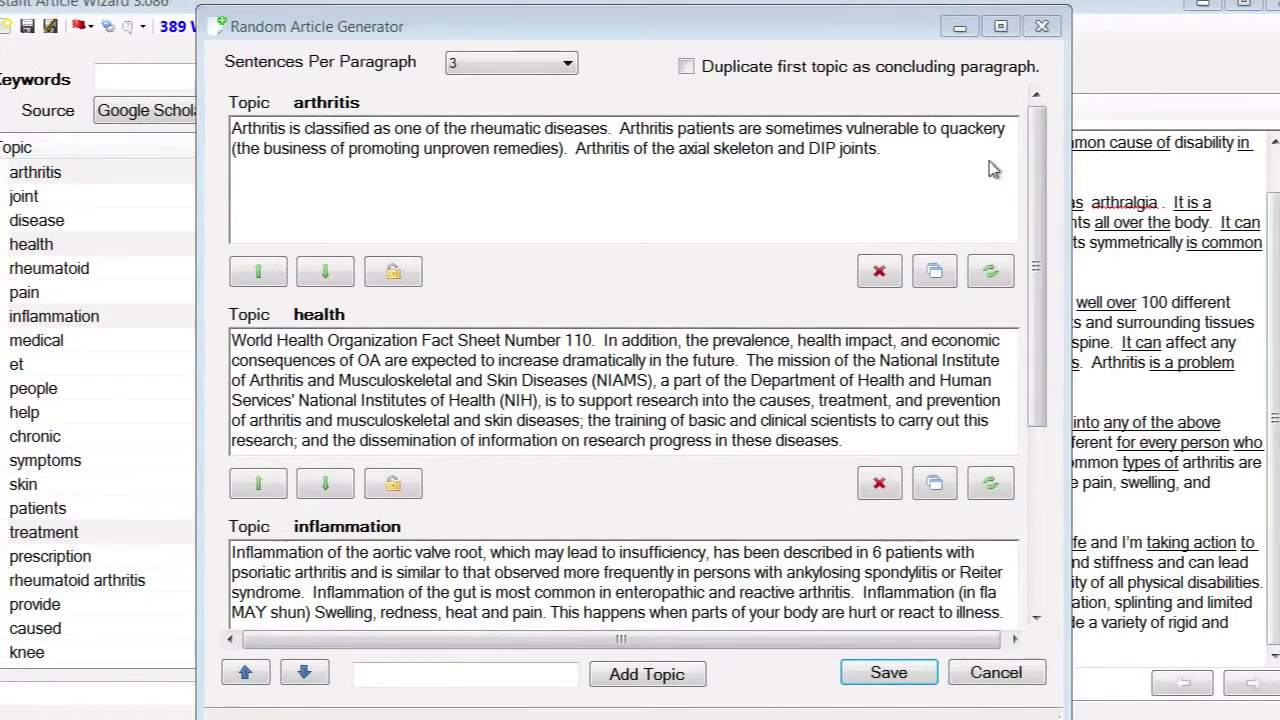
pyautogui.click(568, 65)
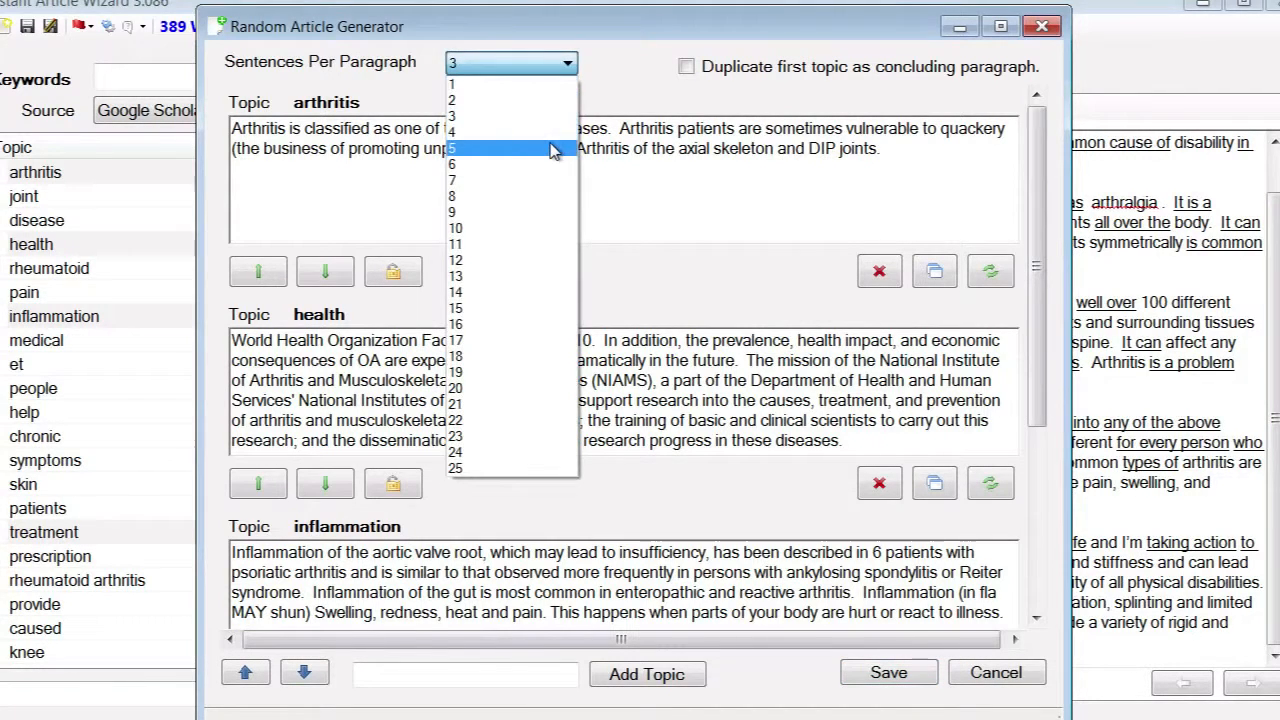
pyautogui.click(553, 150)
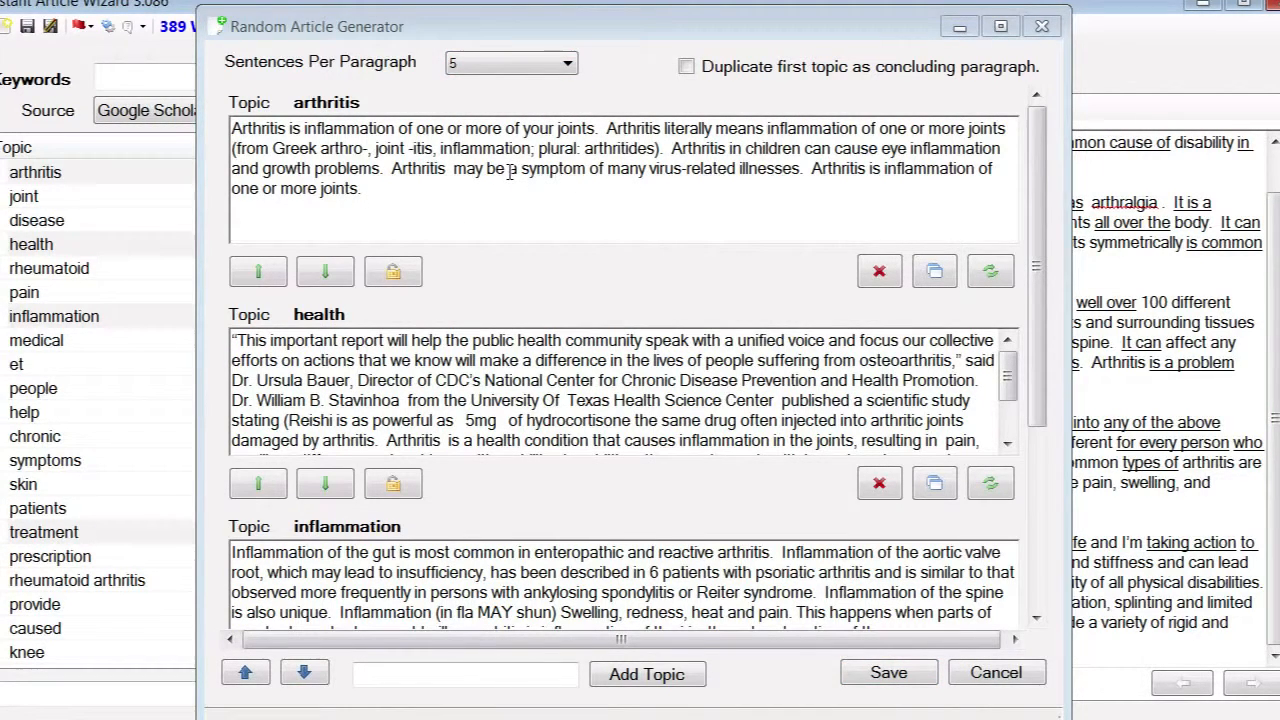
# - Keep the first arthritis sentence and all health, inflammation and treatment sentences, then insert them
pyautogui.click(320, 133)
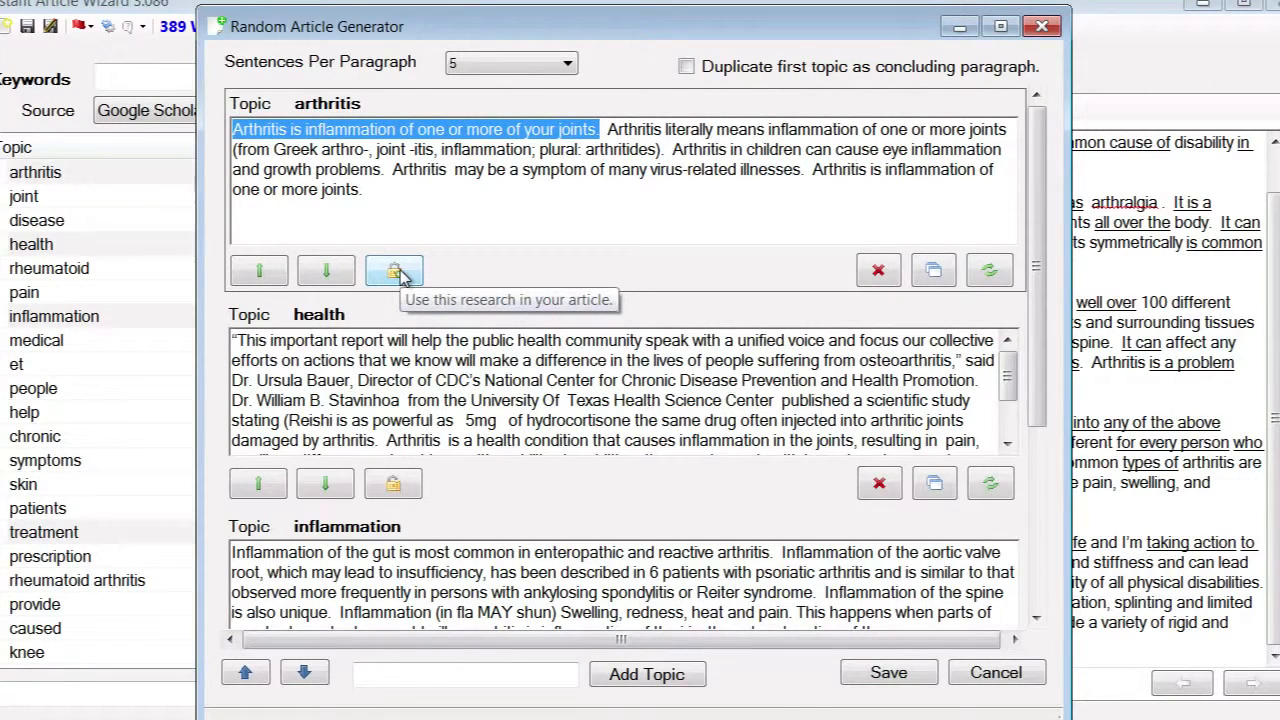
pyautogui.rightClick(521, 139)
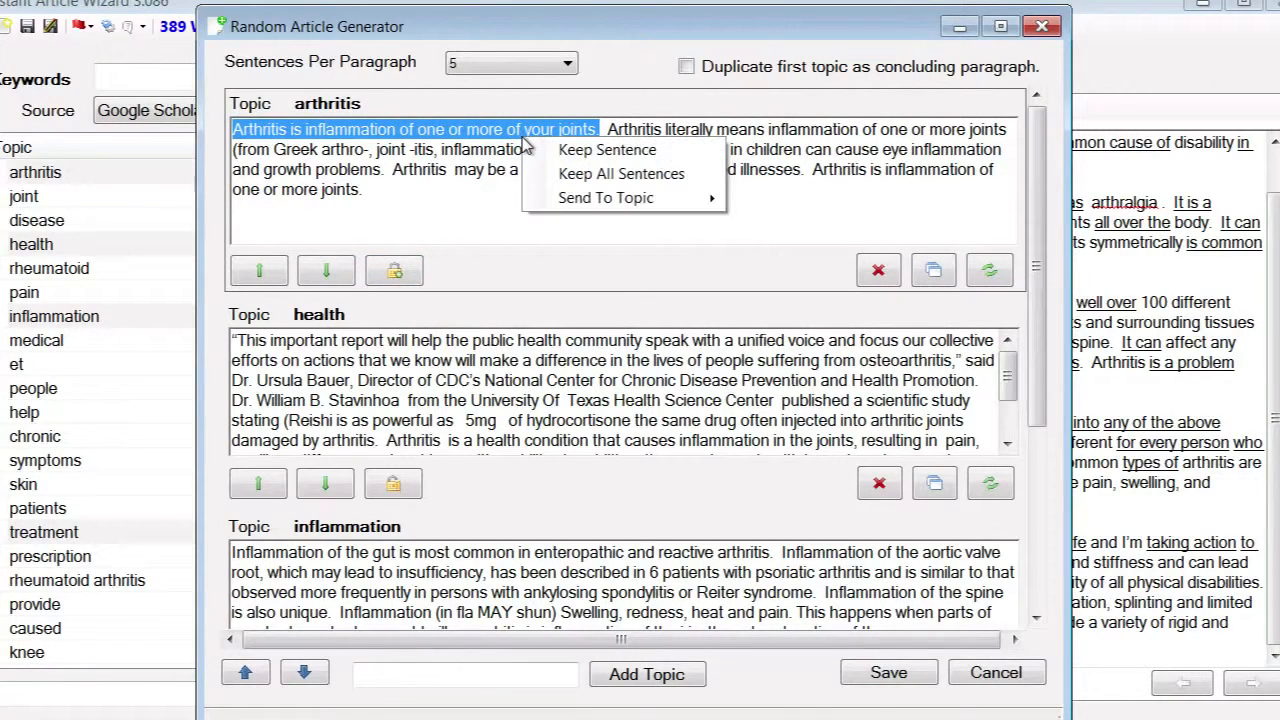
pyautogui.click(575, 149)
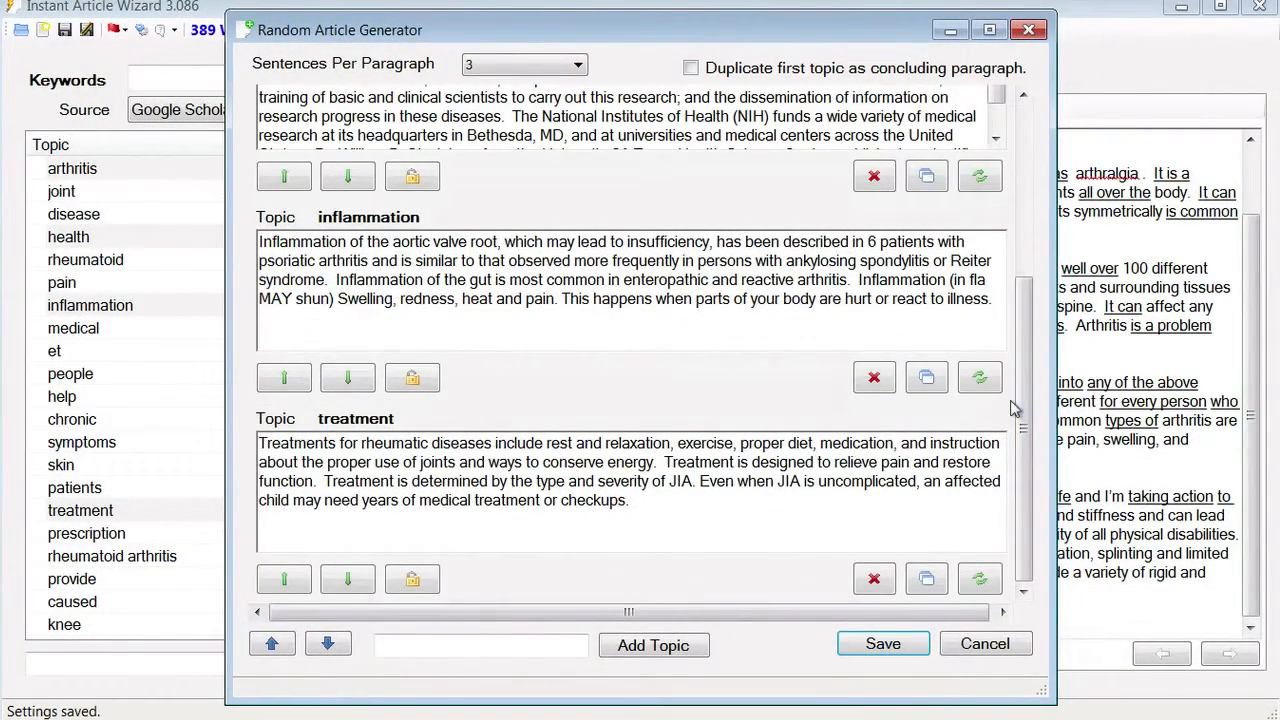
pyautogui.rightClick(504, 104)
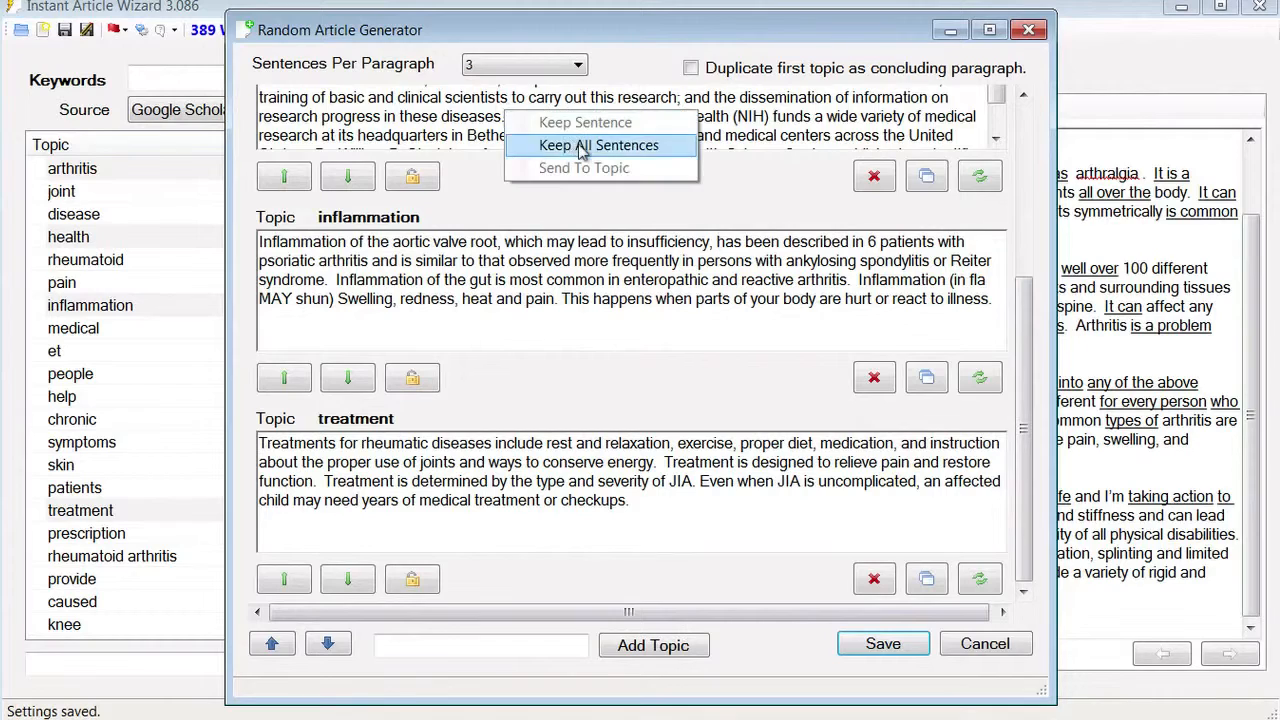
pyautogui.click(580, 142)
pyautogui.rightClick(620, 260)
pyautogui.click(711, 289)
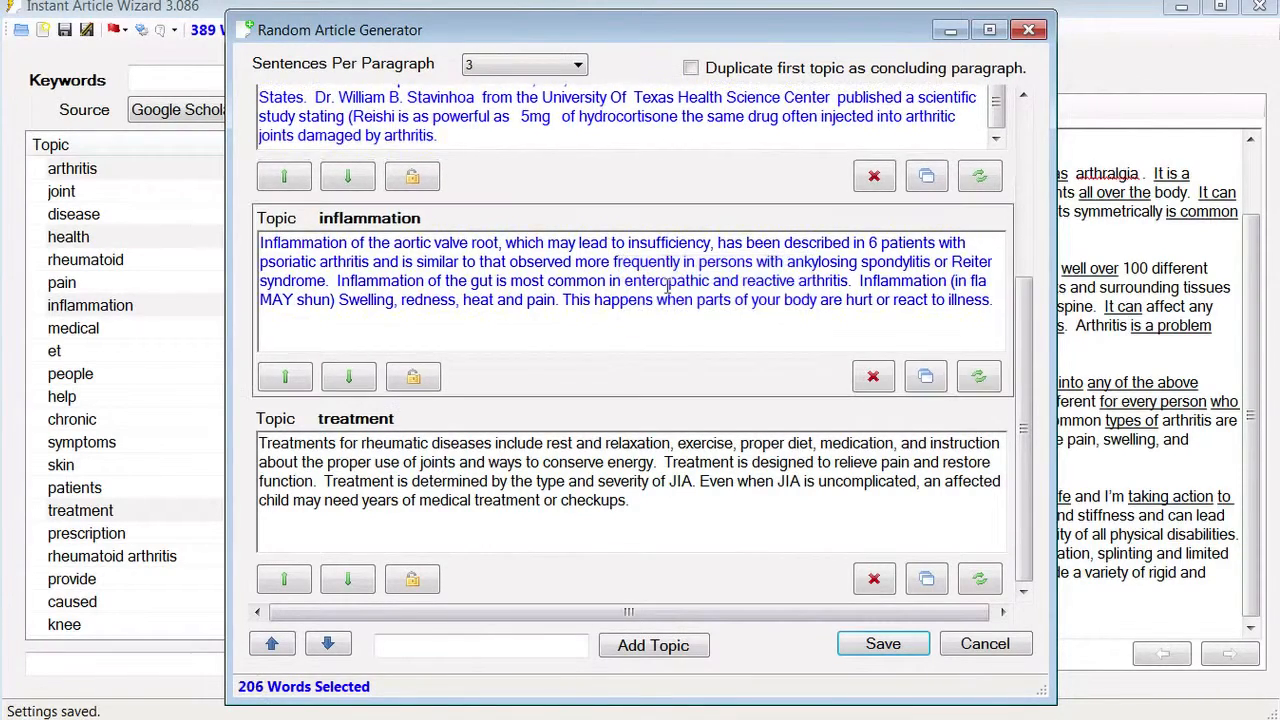
pyautogui.rightClick(702, 446)
pyautogui.click(766, 487)
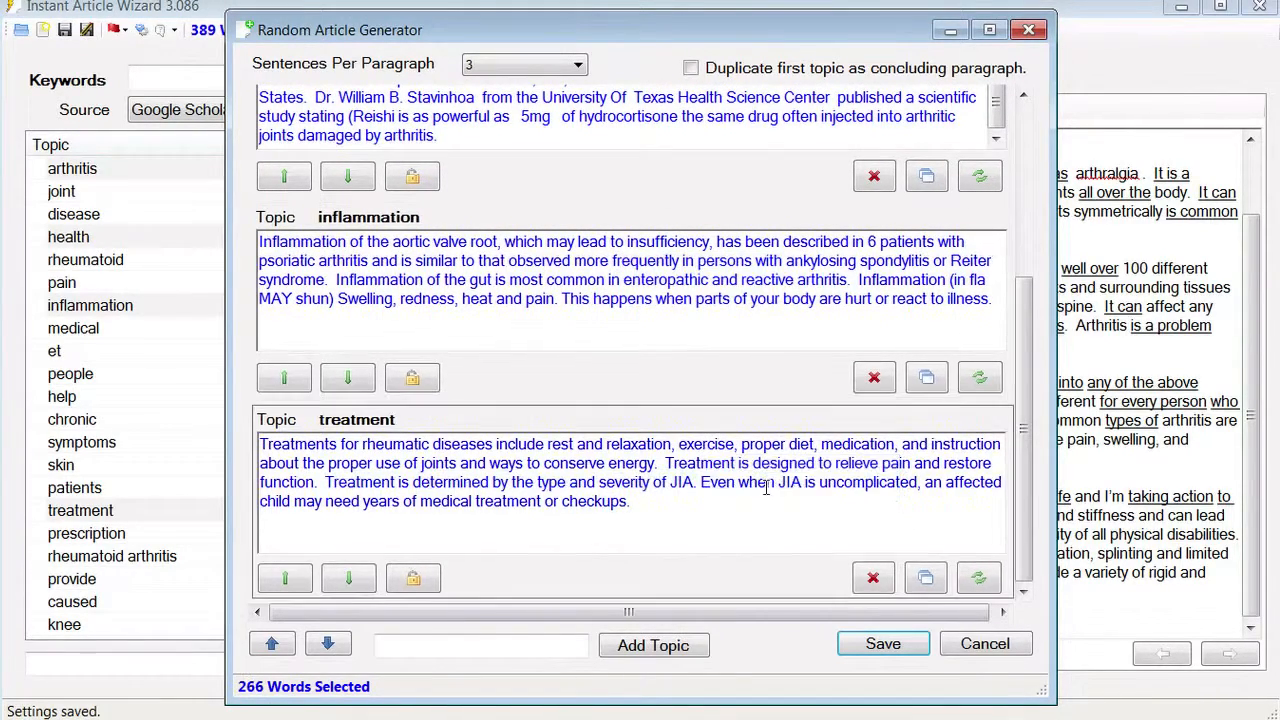
pyautogui.click(884, 645)
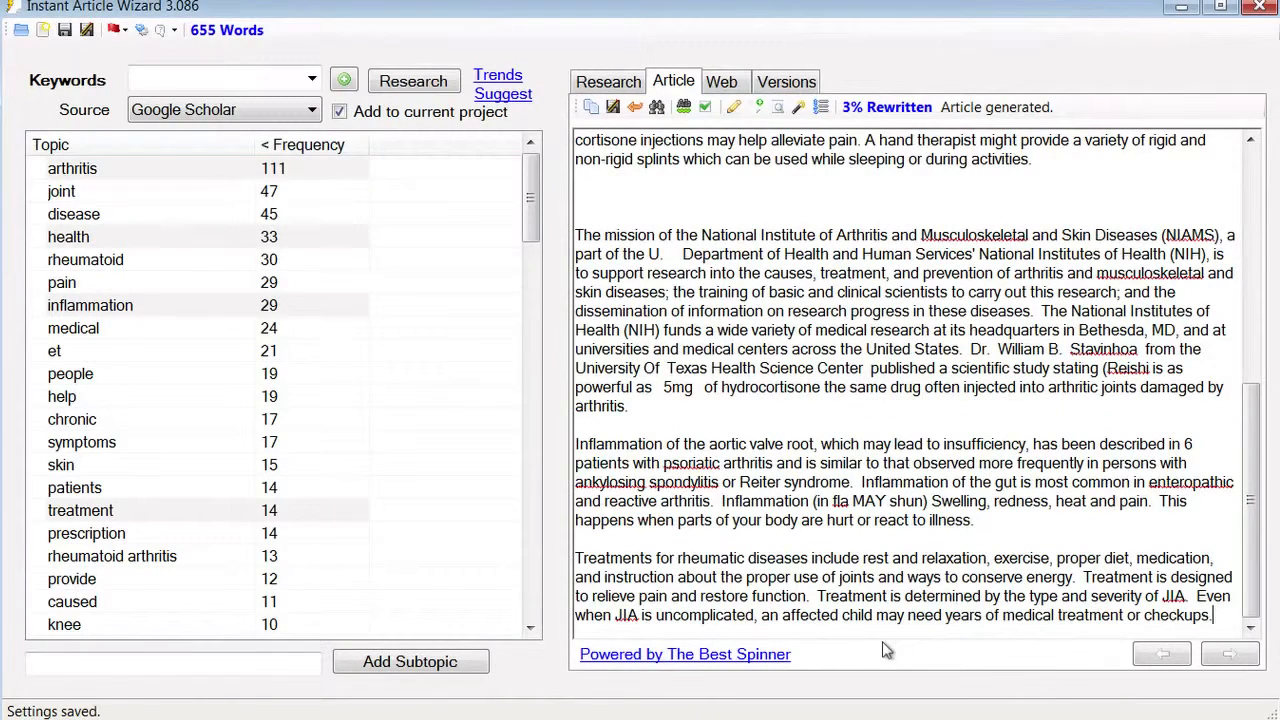
pyautogui.moveTo(655, 237); pyautogui.dragTo(975, 615)
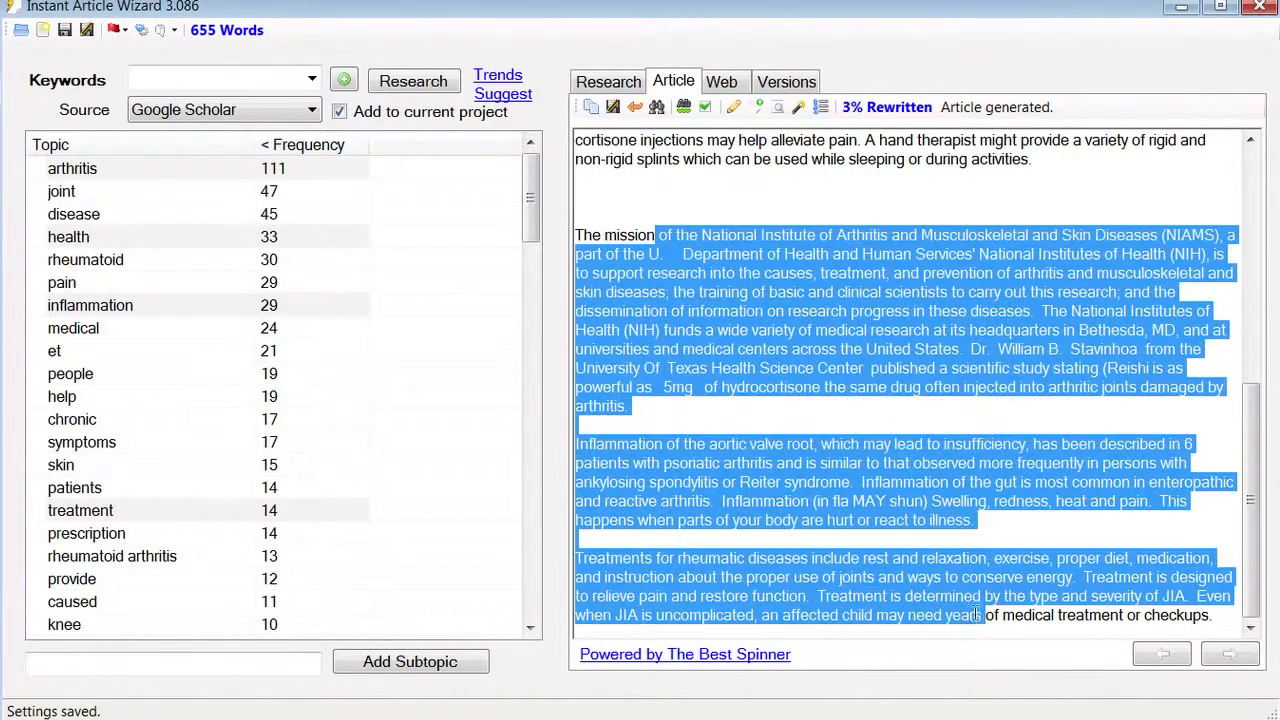
pyautogui.click(1024, 535)
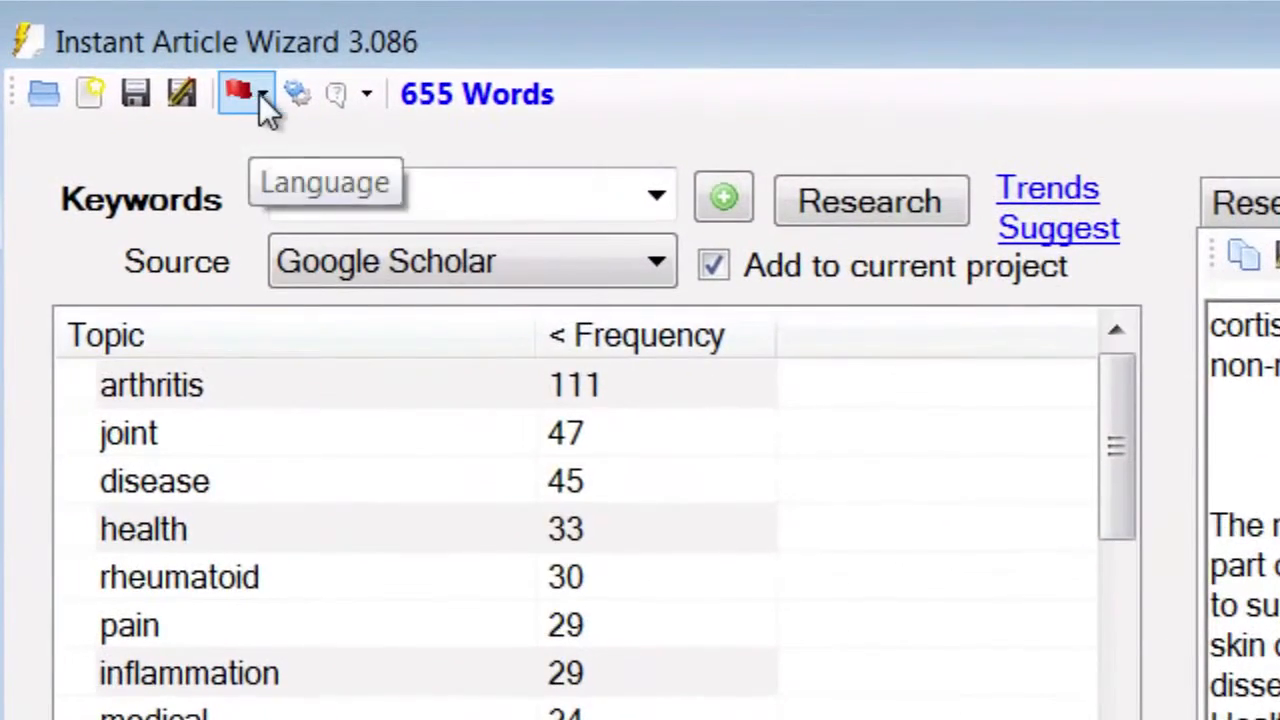
# - Browse the language flag and Choose Country lists, closing them with USA still selected
pyautogui.click(226, 77)
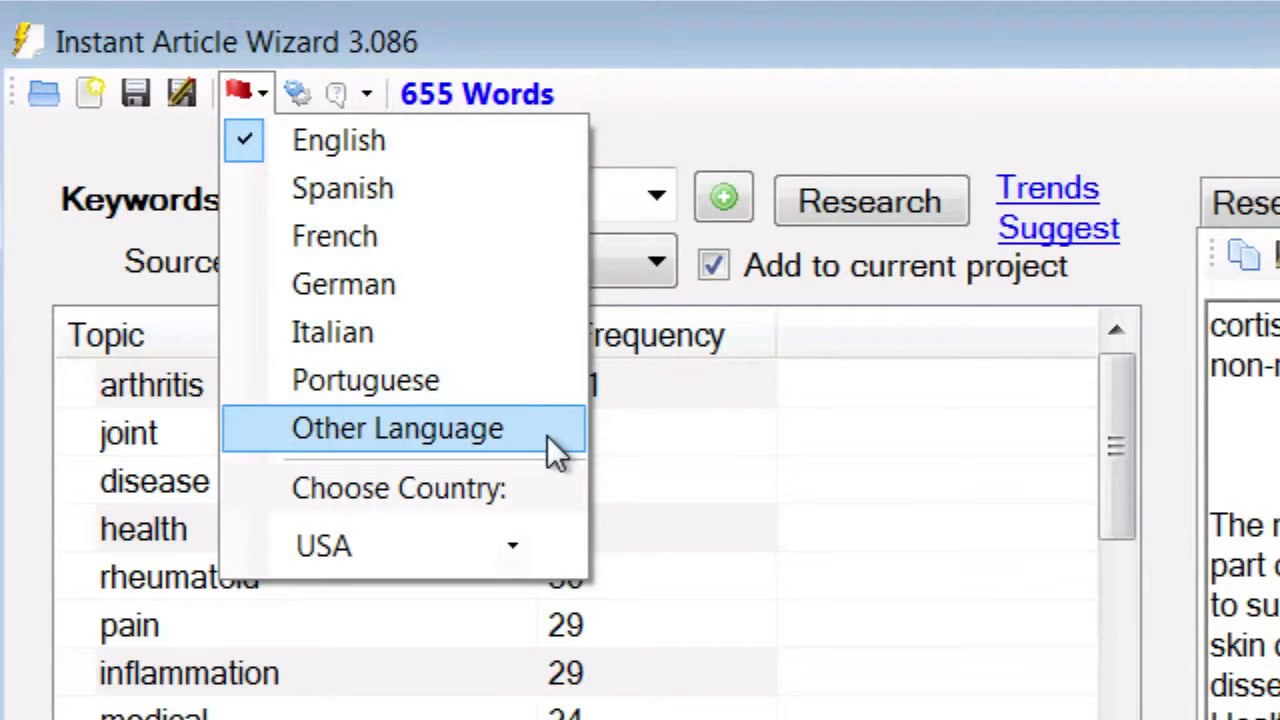
pyautogui.click(517, 548)
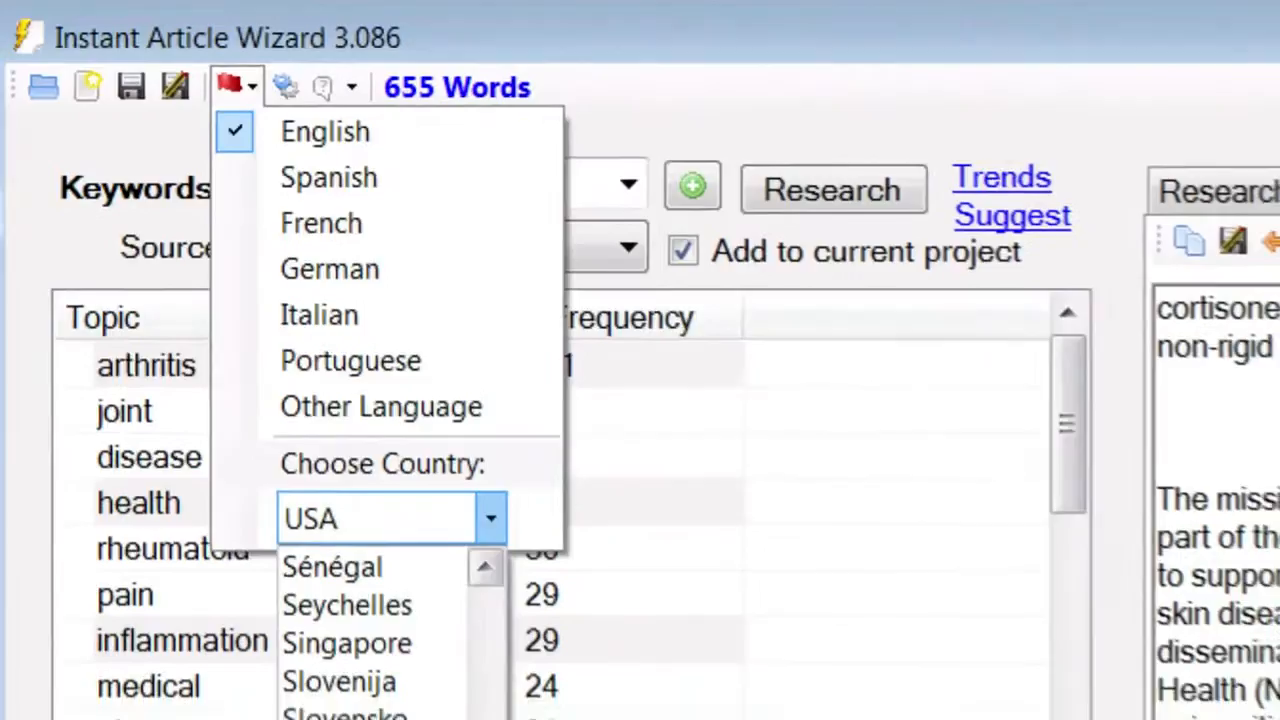
pyautogui.moveTo(509, 719); pyautogui.dragTo(509, 700)
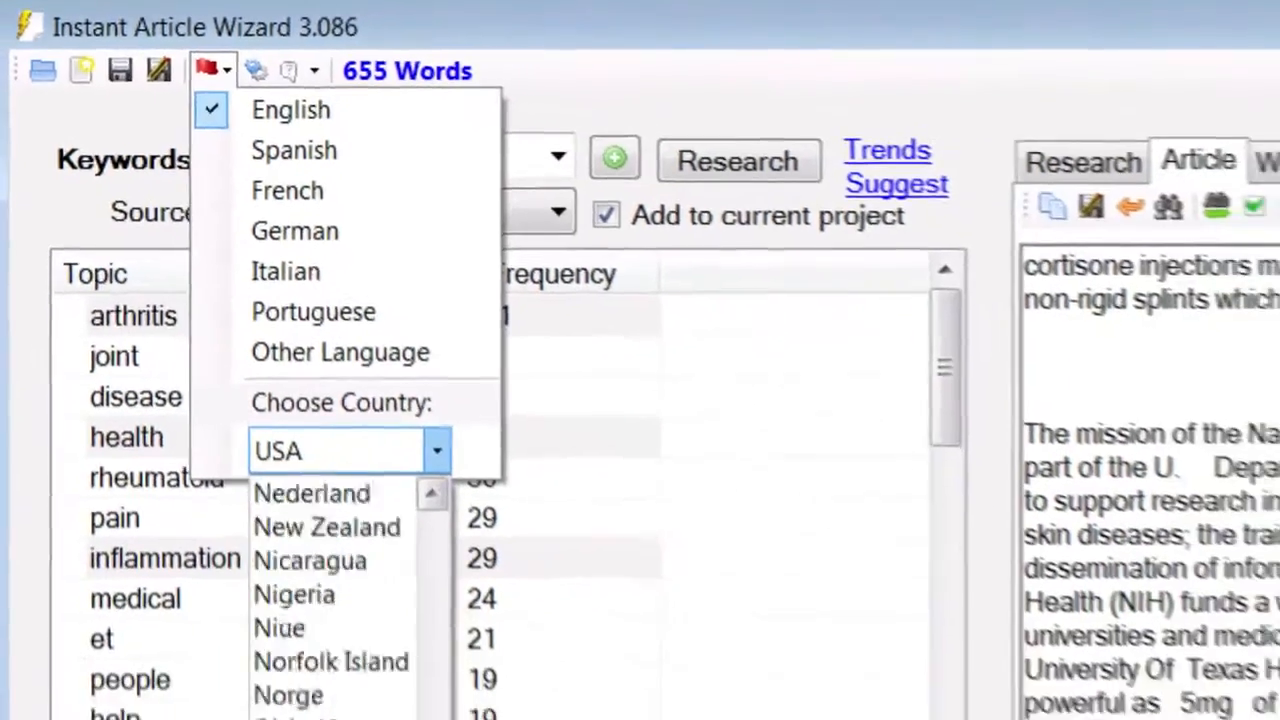
pyautogui.moveTo(432, 719); pyautogui.dragTo(357, 634)
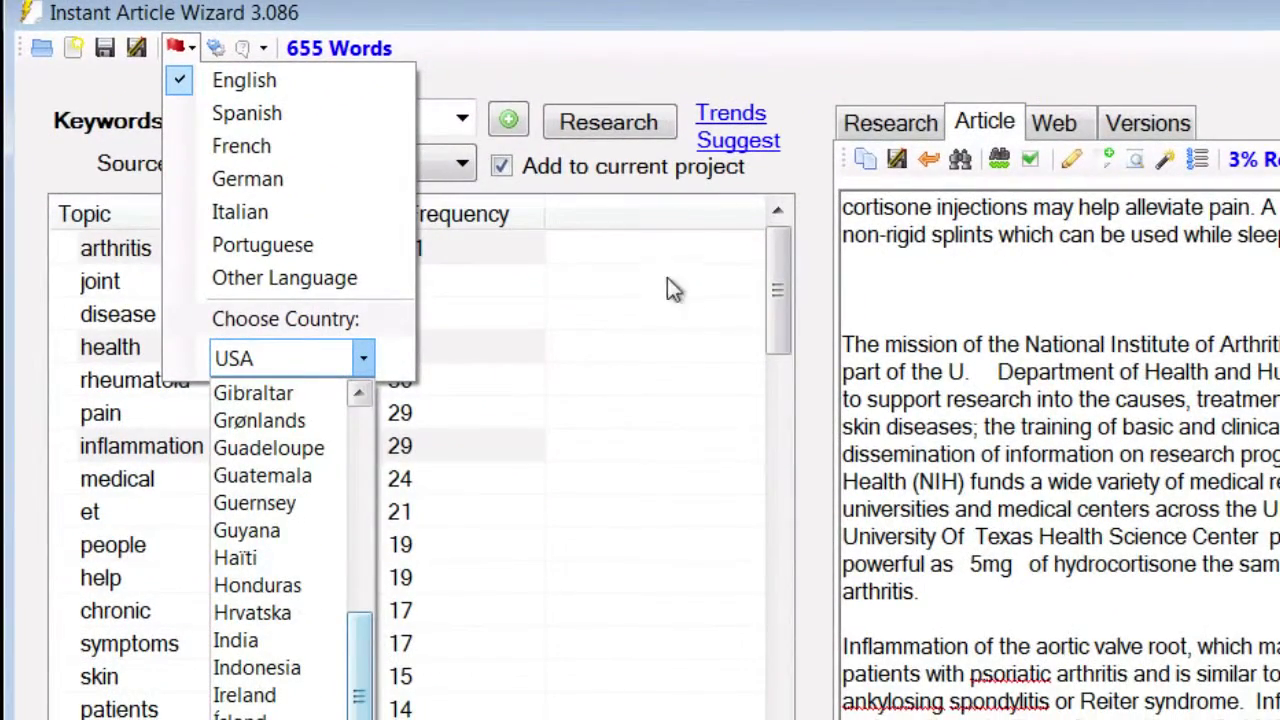
pyautogui.click(807, 133)
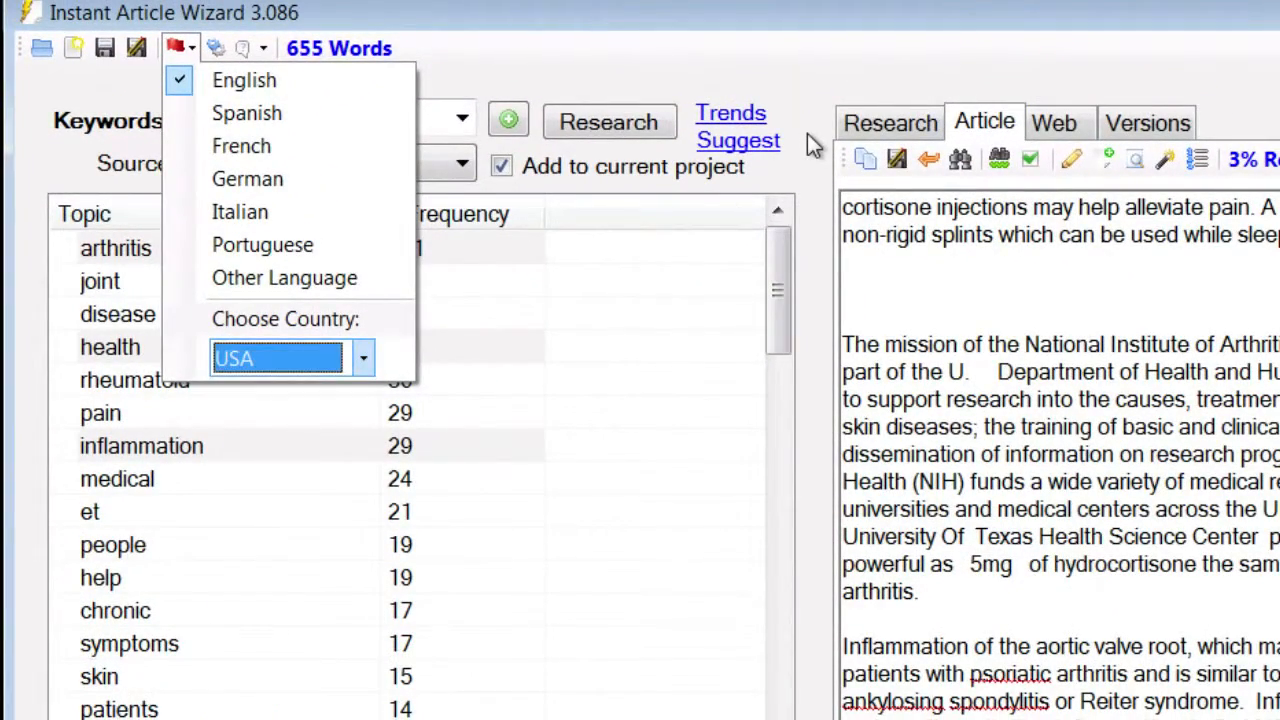